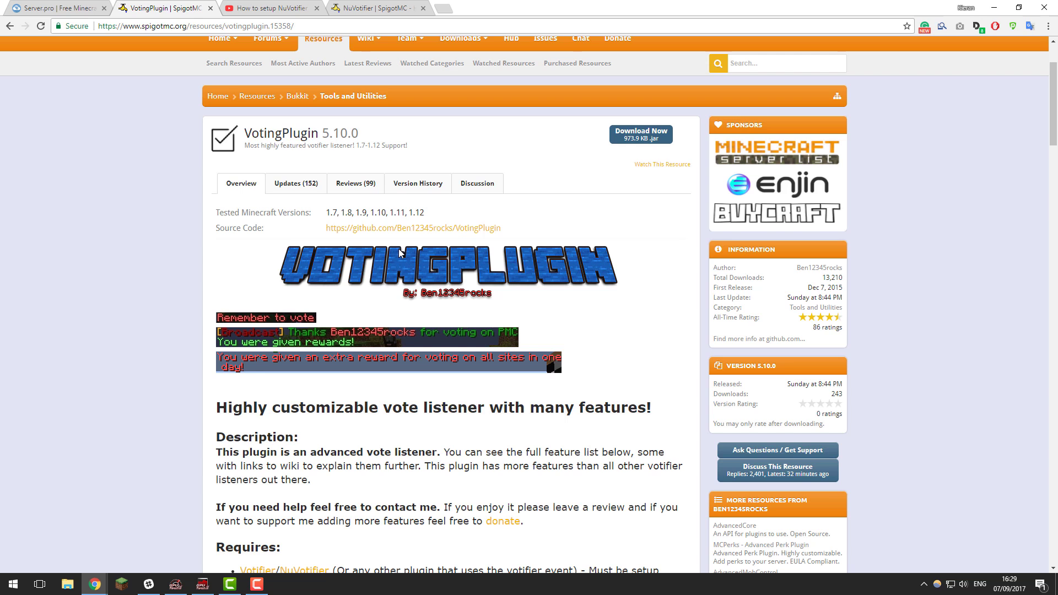
# Step: Review the VotingPlugin page, the NuVotifier setup video and the NuVotifier resource page
pyautogui.scroll(1, 441, 298)
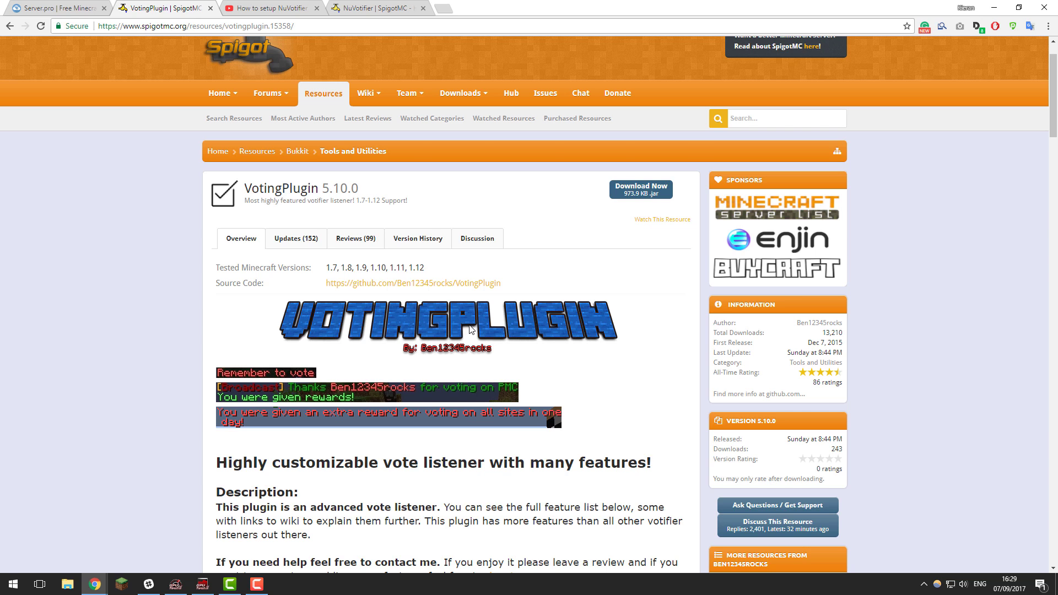
pyautogui.scroll(1, 470, 329)
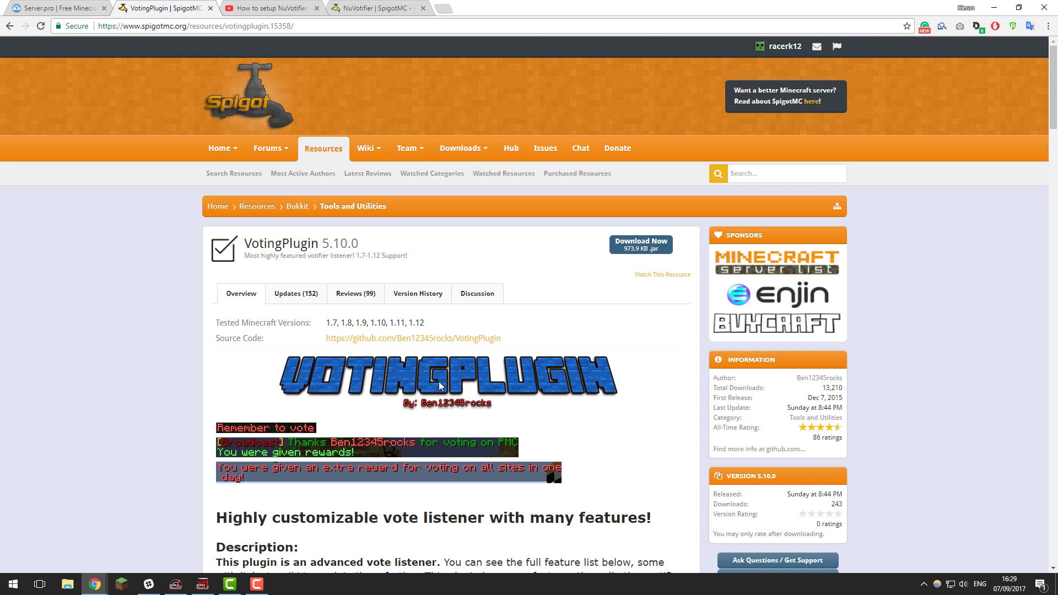
pyautogui.click(292, 8)
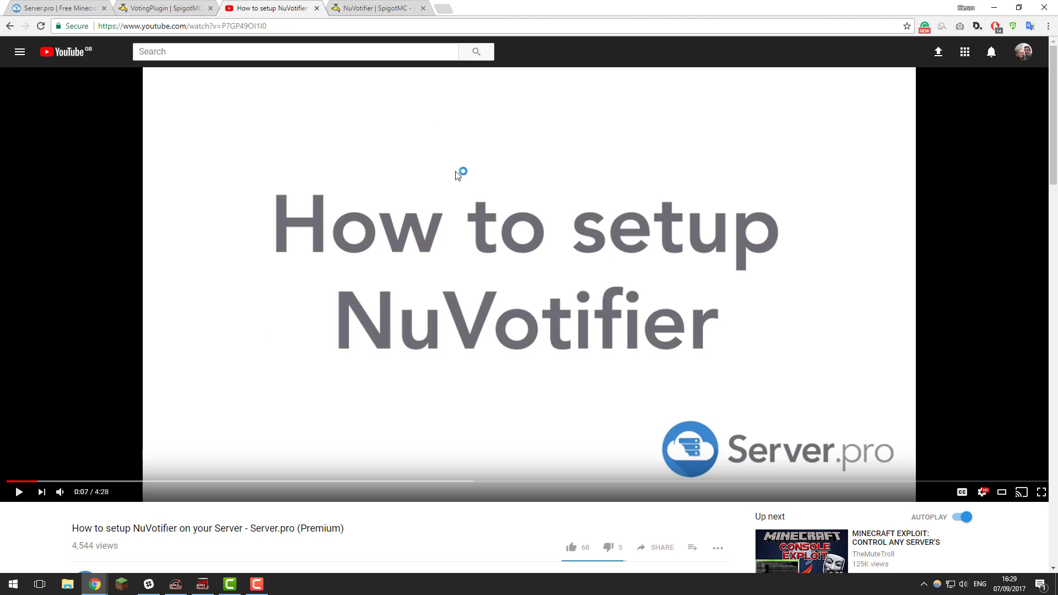
pyautogui.click(357, 6)
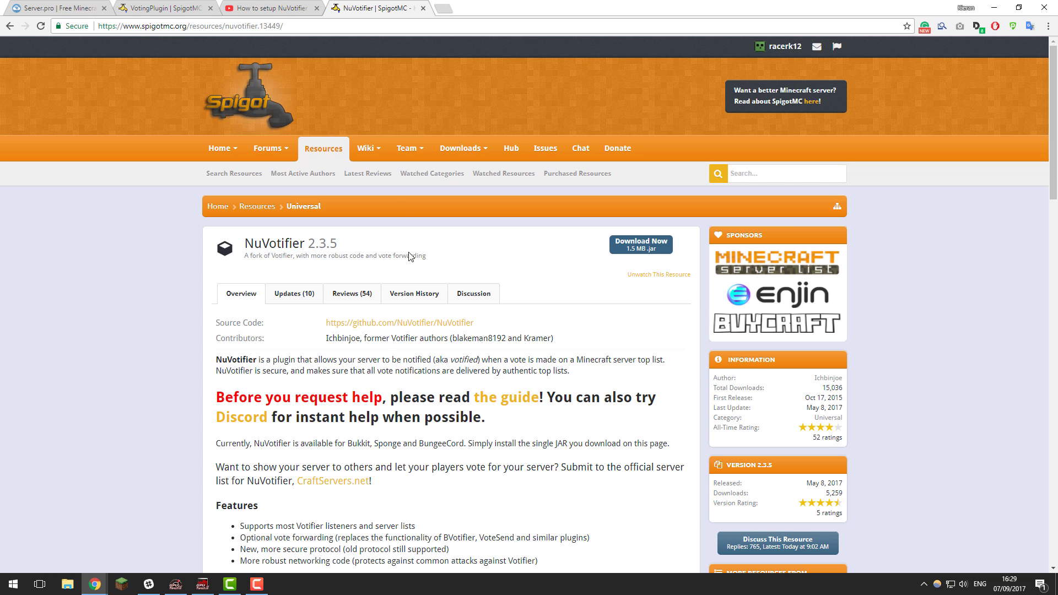
pyautogui.click(284, 7)
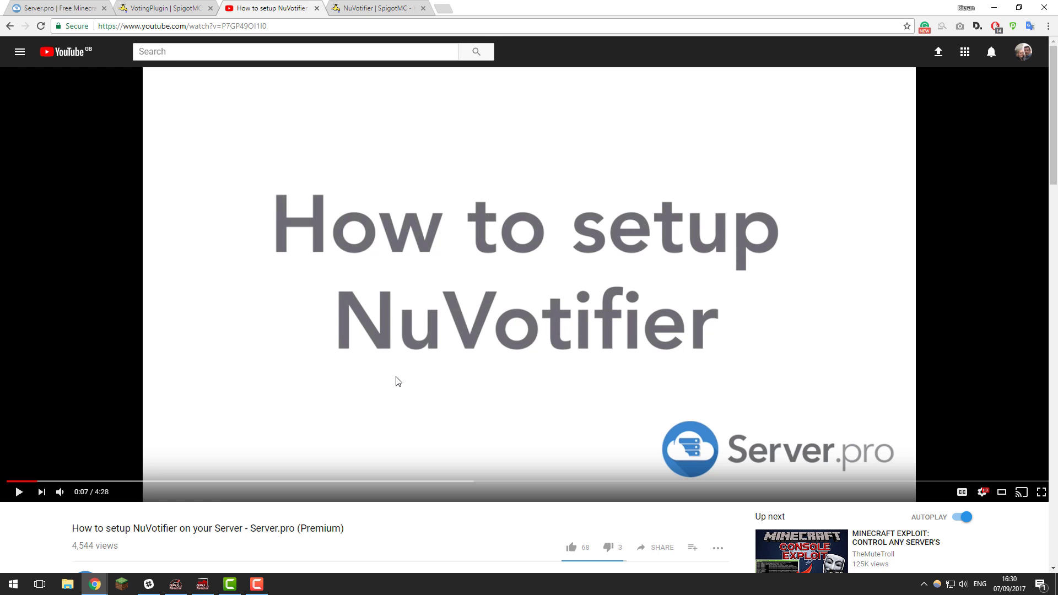
# Step: Download VotingPlugin 5.10.0 from its SpigotMC page and save it as VotingPlugin.jar in Downloads
pyautogui.click(175, 6)
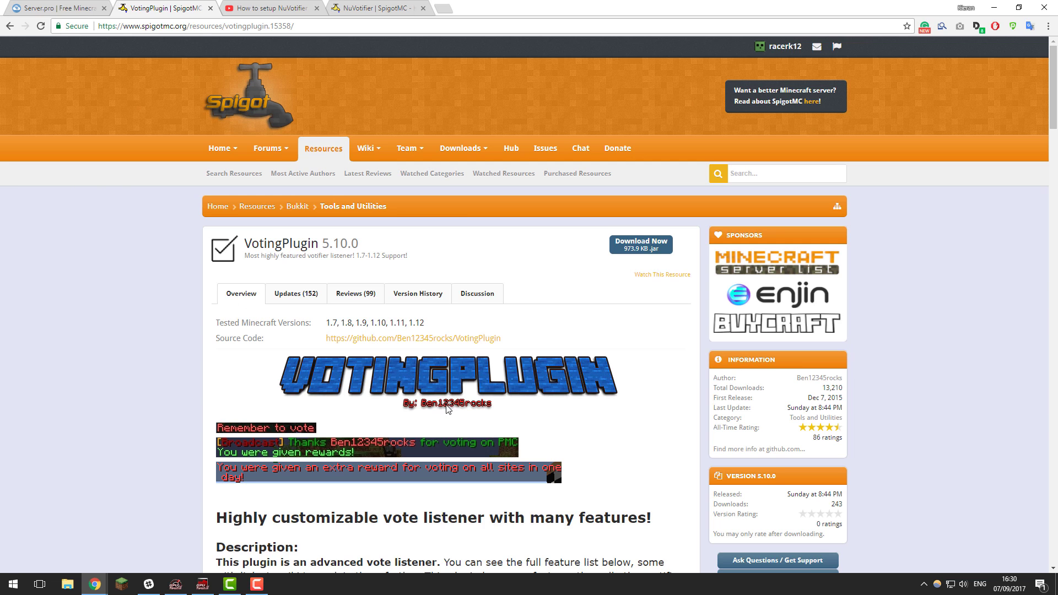
pyautogui.click(633, 247)
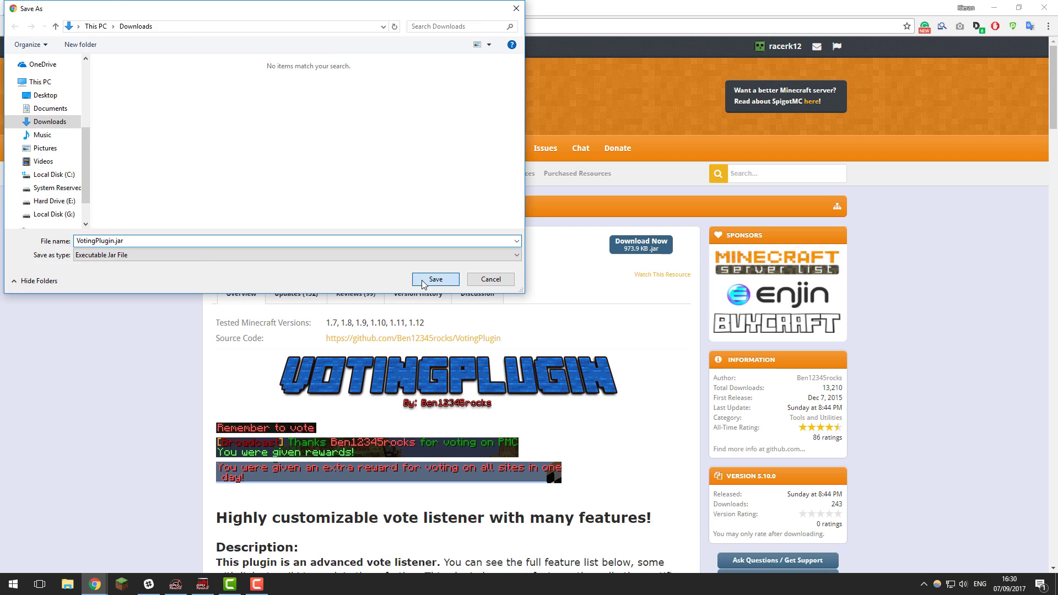
pyautogui.click(435, 280)
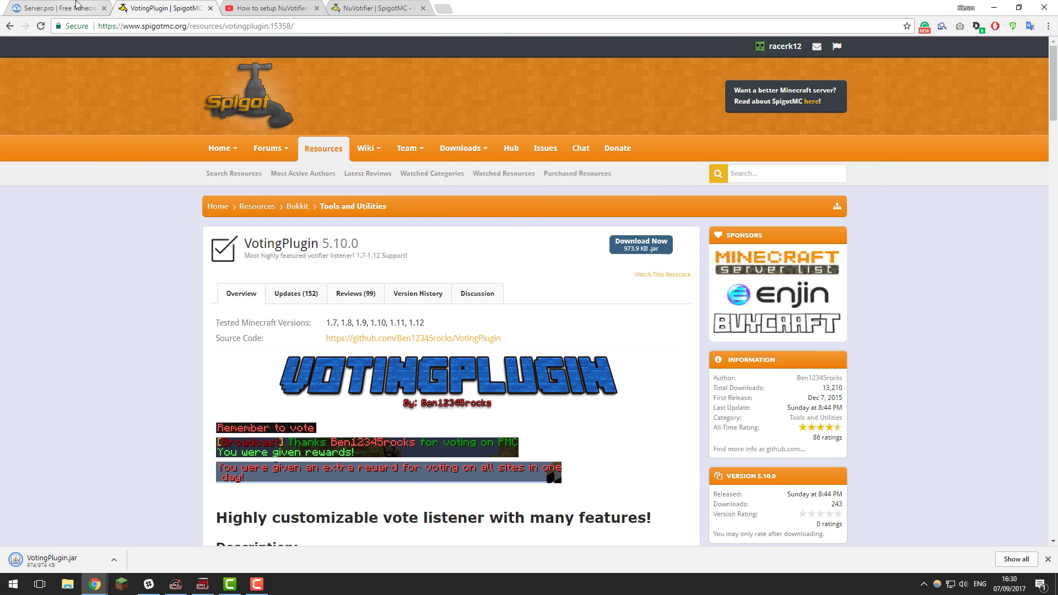
# Step: Switch to the Server.pro control panel and open the plugins folder in the server's file manager
pyautogui.click(76, 6)
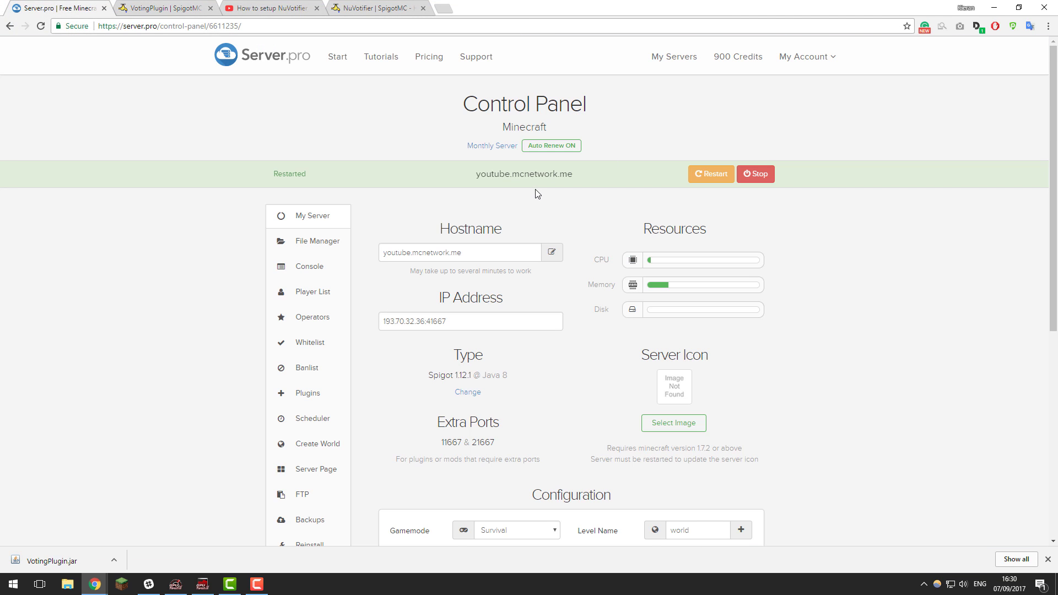
pyautogui.click(317, 241)
pyautogui.click(396, 304)
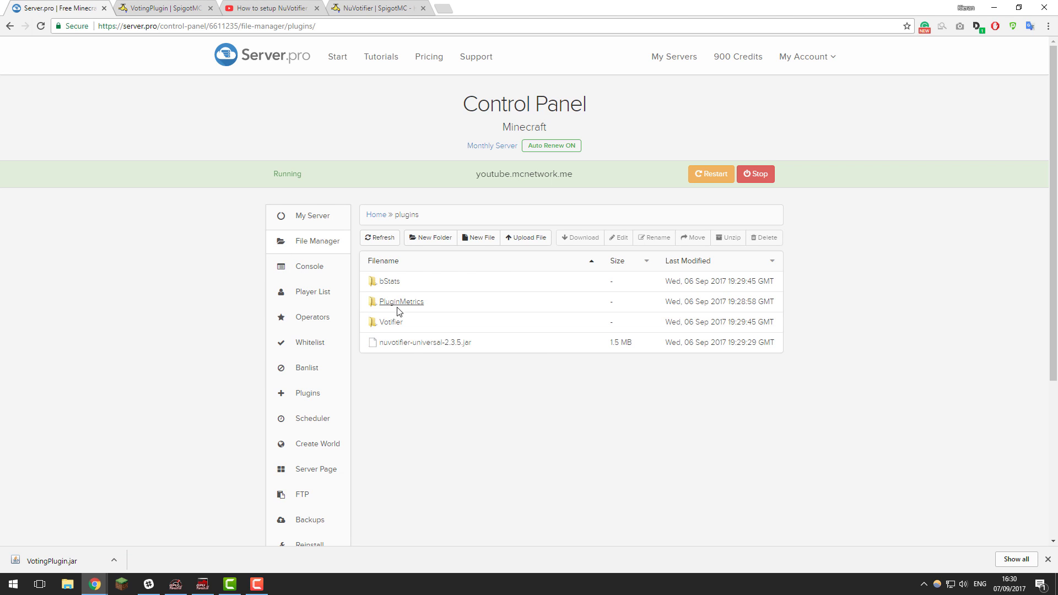
# Step: Upload VotingPlugin.jar from the computer to the plugins folder and restart the server
pyautogui.click(528, 242)
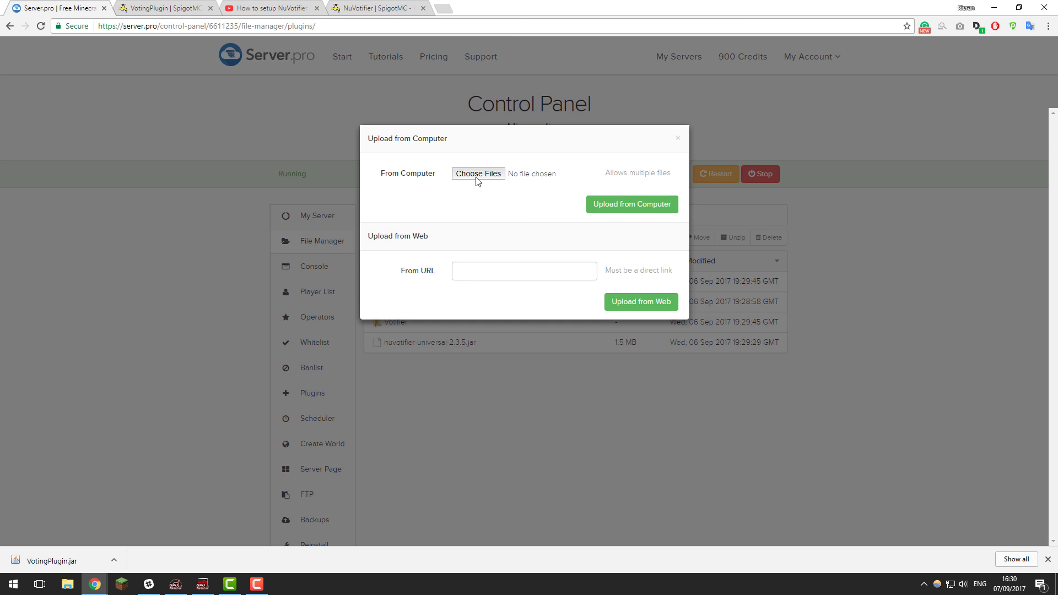
pyautogui.click(477, 176)
pyautogui.click(129, 88)
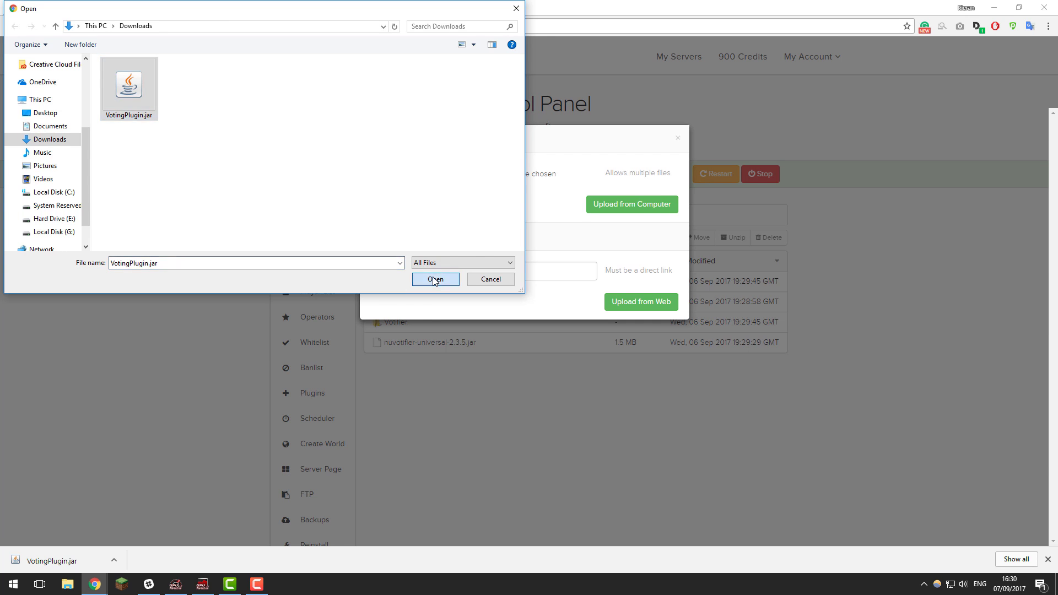
pyautogui.click(435, 278)
pyautogui.click(634, 205)
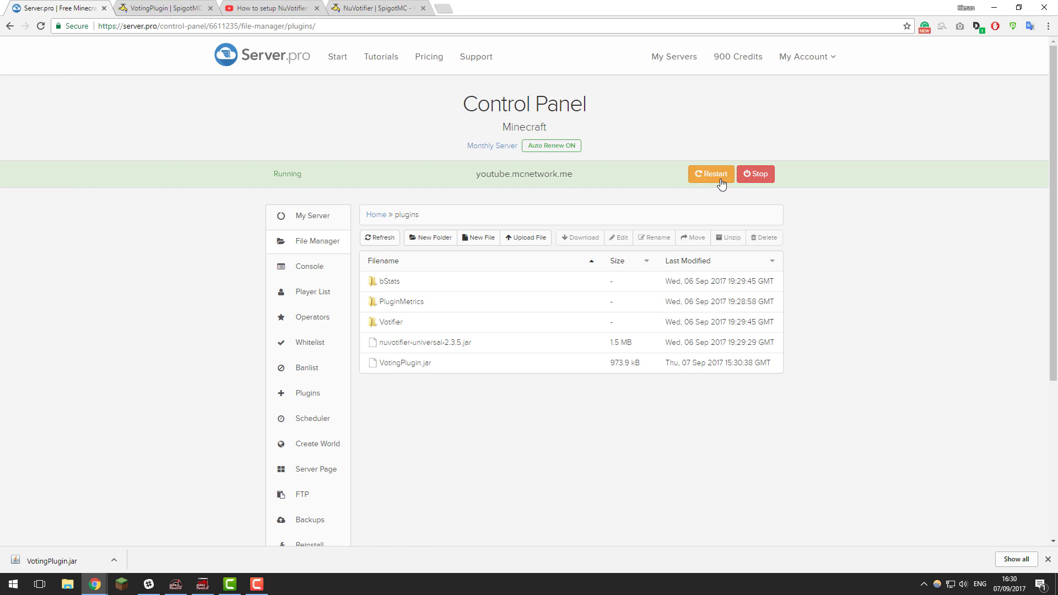
pyautogui.click(721, 184)
pyautogui.click(323, 219)
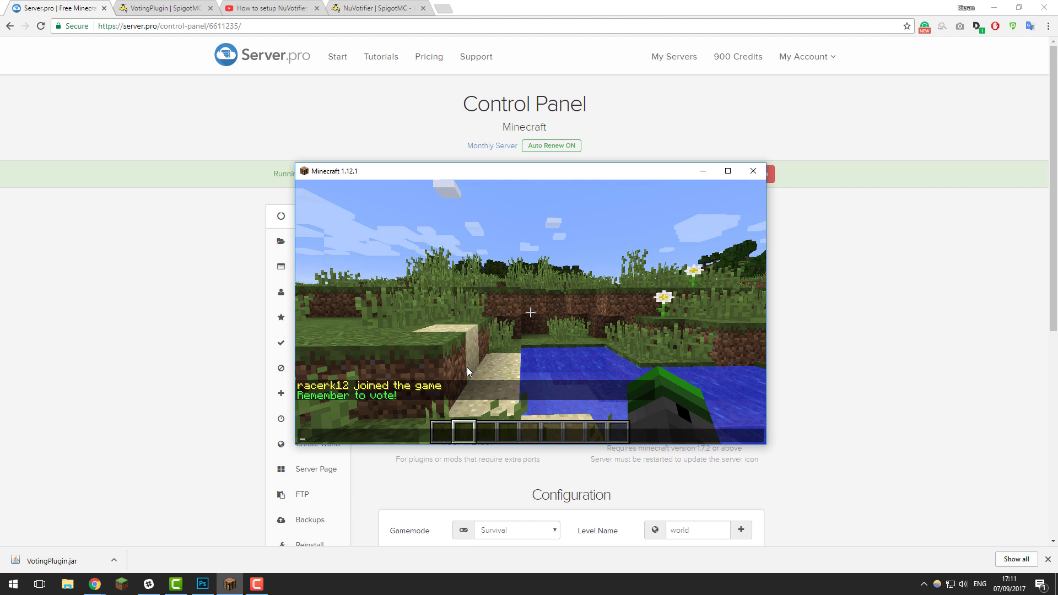
# Step: In Minecraft, run /vote and select the green block in the VoteURL menu to get the voting message
pyautogui.press('Escape')
pyautogui.write('/vote')
pyautogui.press('Return')
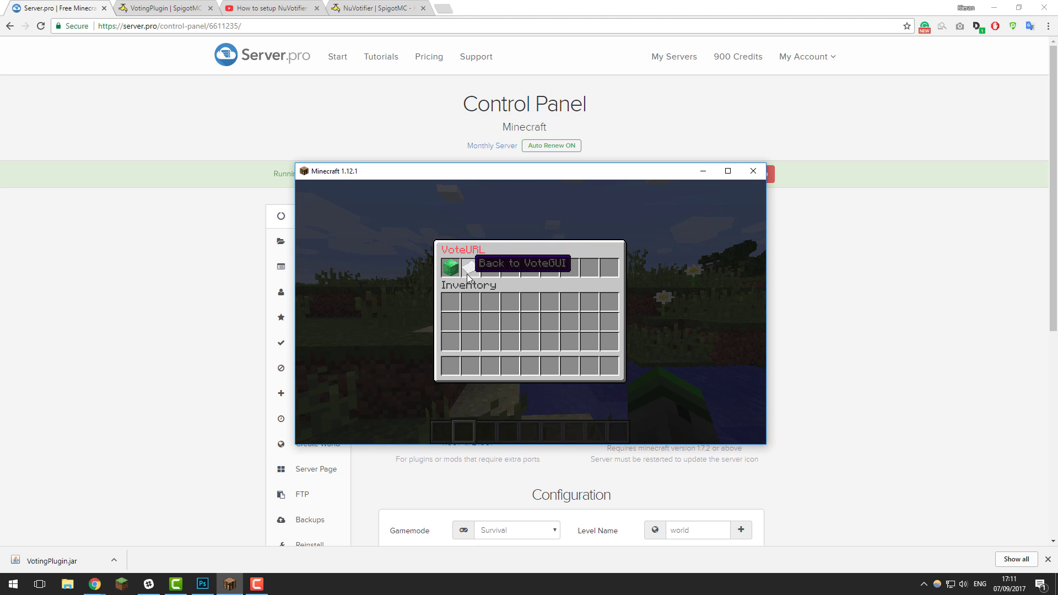
pyautogui.click(450, 268)
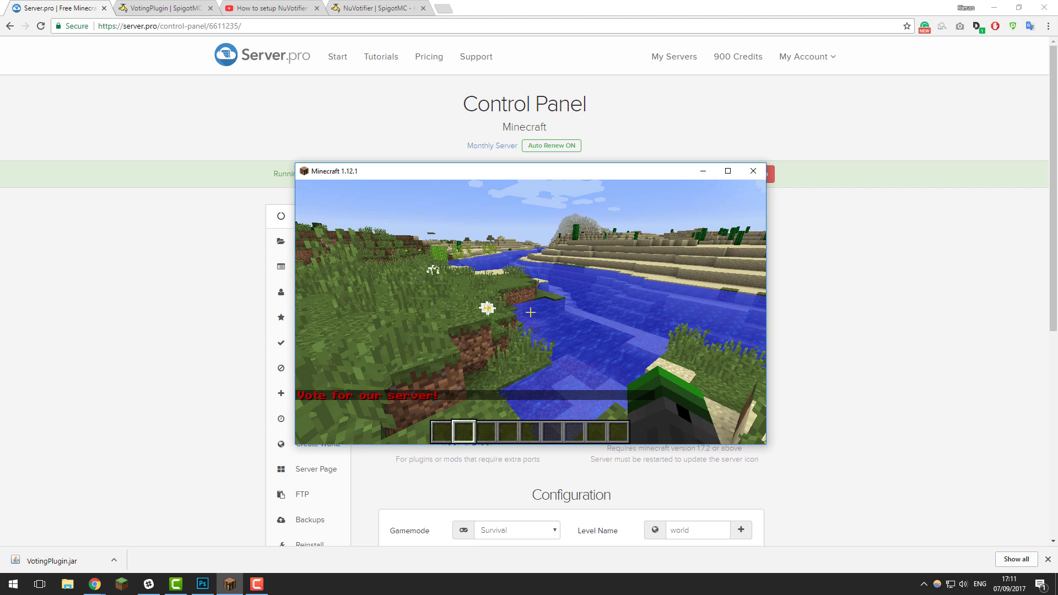
# Step: Run /vote help and read through the complete list of player voting commands in the chat
pyautogui.write('t/vote help')
pyautogui.press('Return')
pyautogui.press('t')
pyautogui.scroll(1, 457, 344)
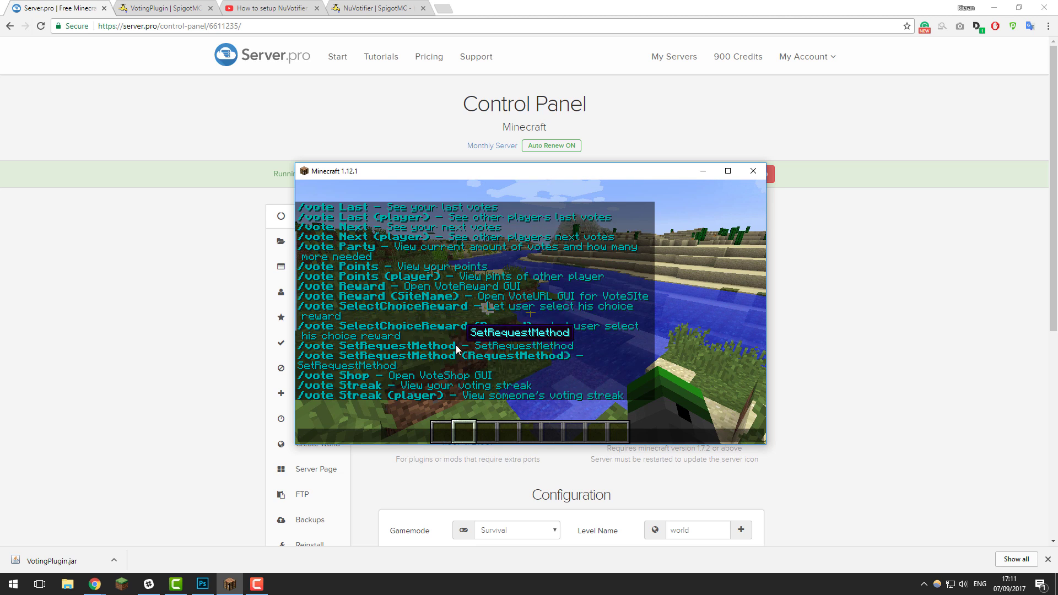
pyautogui.scroll(2, 452, 347)
pyautogui.scroll(-1, 420, 326)
pyautogui.scroll(-2, 421, 327)
pyautogui.scroll(3, 444, 302)
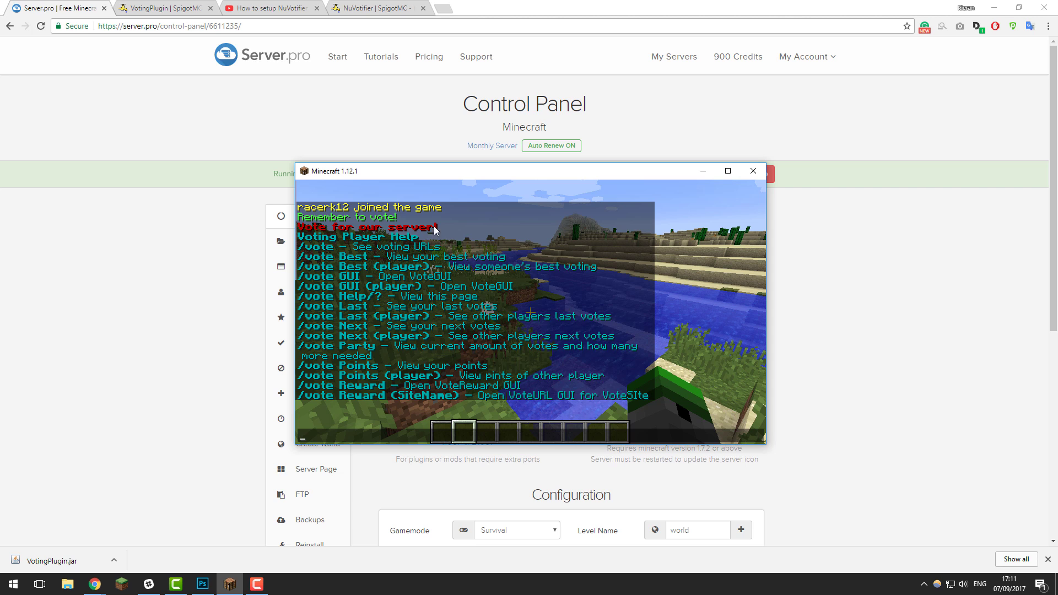
pyautogui.scroll(-5, 497, 335)
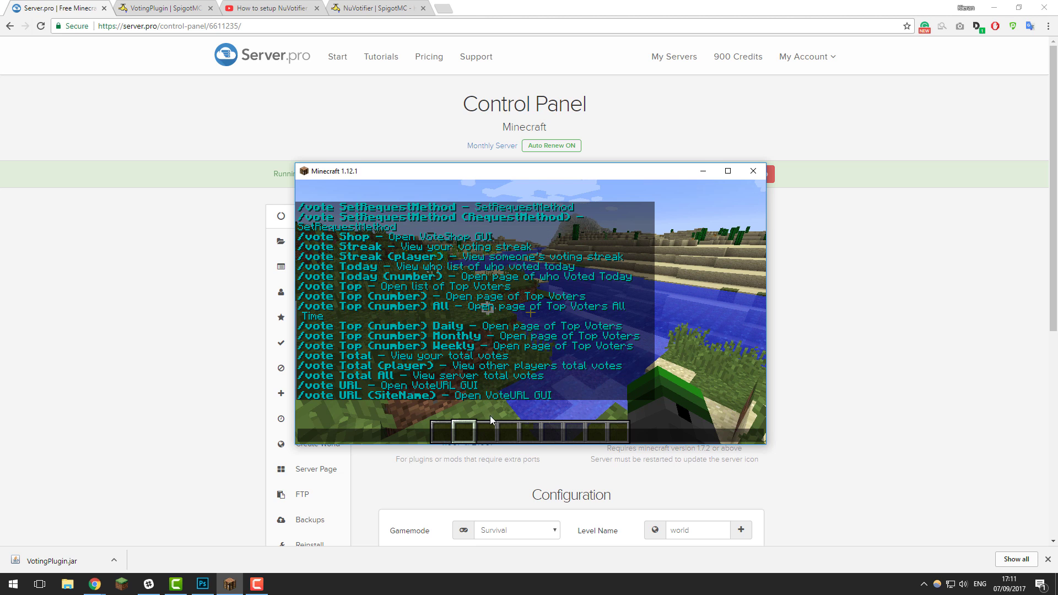
pyautogui.scroll(1, 490, 412)
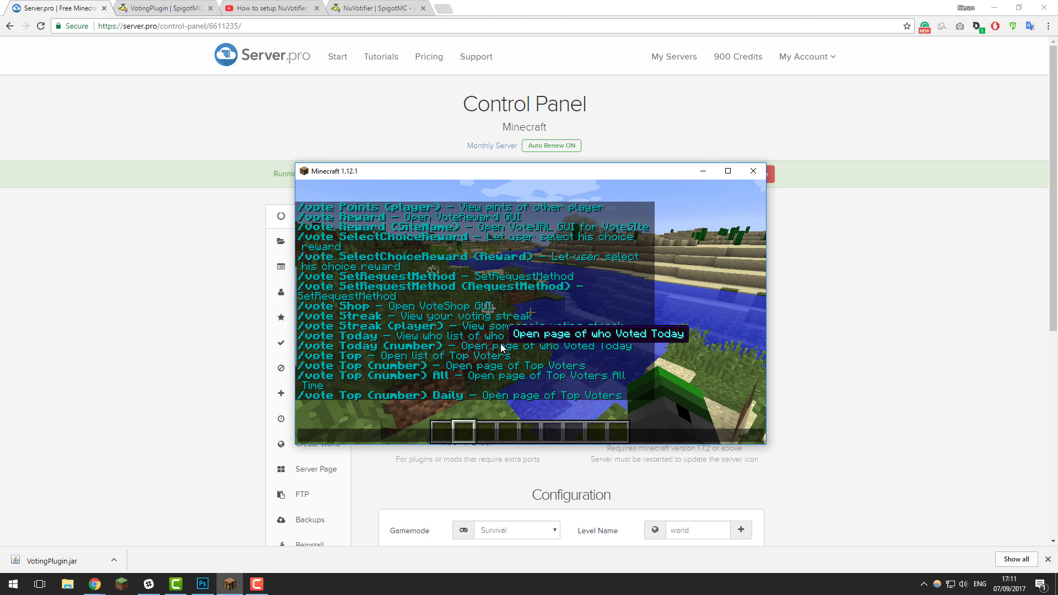
pyautogui.scroll(3, 504, 359)
pyautogui.scroll(3, 477, 353)
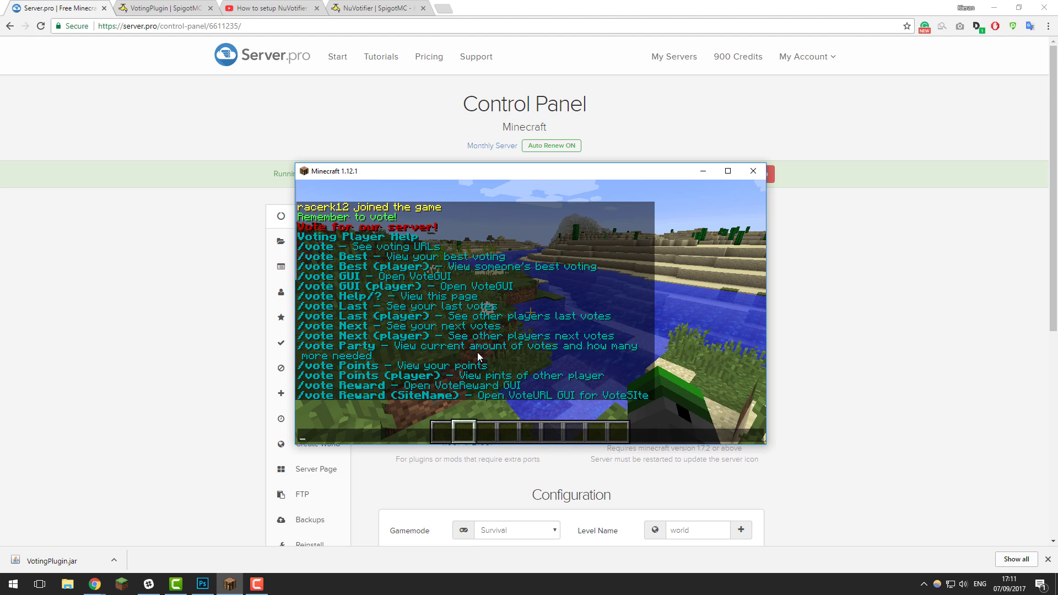
pyautogui.scroll(-5, 478, 352)
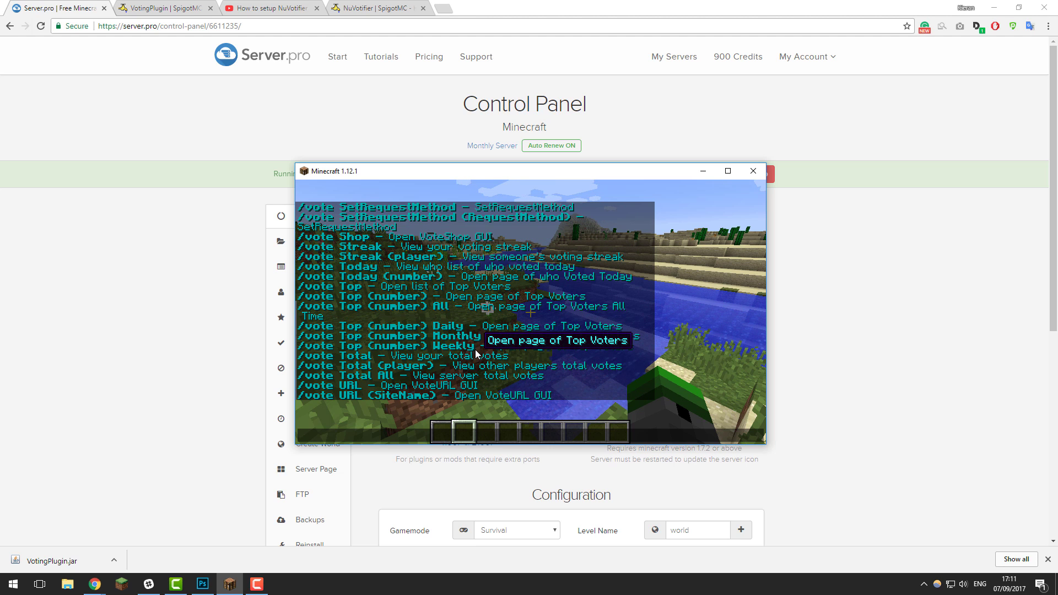
# Step: Run /av help and look over the VotingPlugin admin commands in the chat history
pyautogui.write('av help')
pyautogui.press('Return')
pyautogui.press('t')
pyautogui.scroll(1, 378, 349)
pyautogui.scroll(-1, 380, 351)
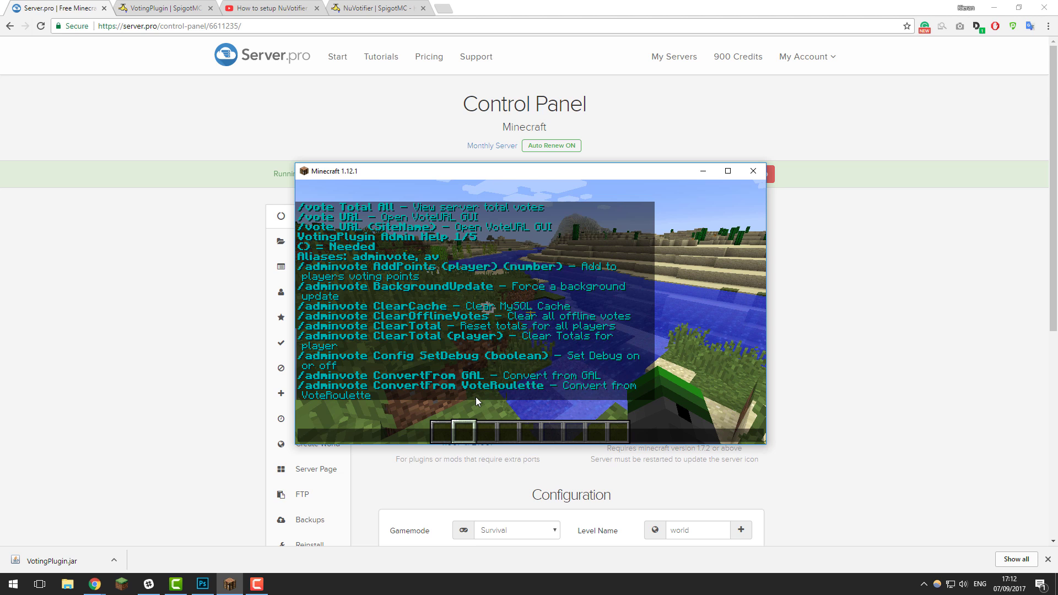
pyautogui.scroll(10, 475, 397)
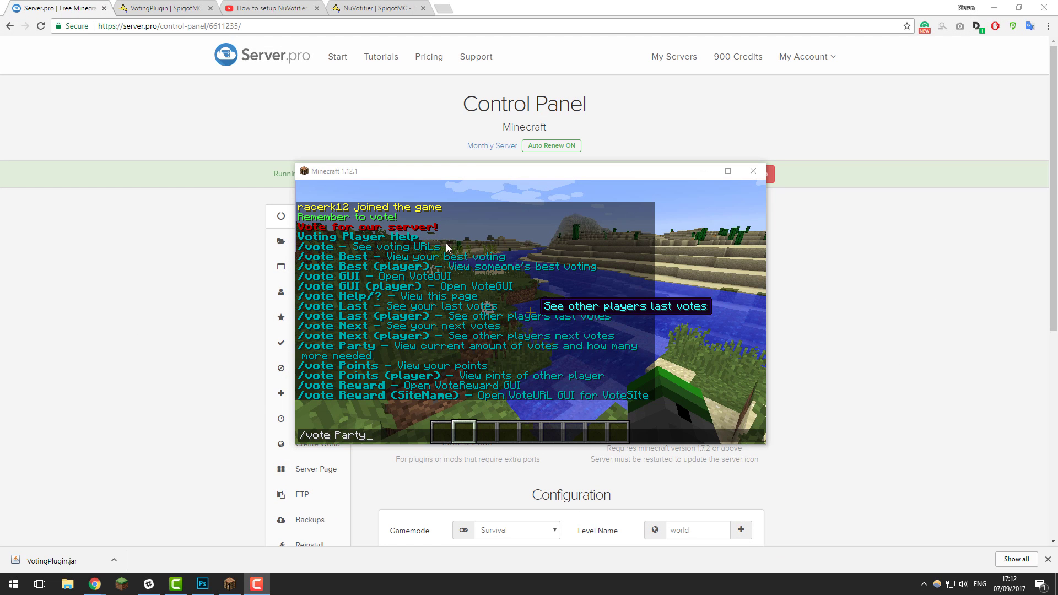
# Step: Switch back to the Server.pro control panel and open VoteSites.yml from the plugins/VotingPlugin folder for editing
pyautogui.hotkey('alt', 'Tab')
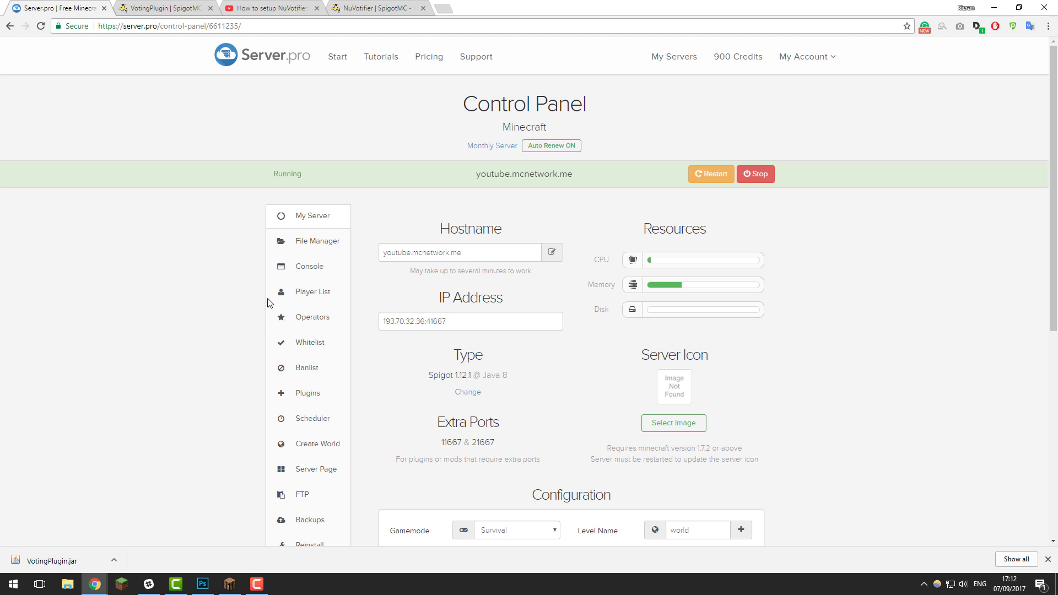
pyautogui.click(311, 243)
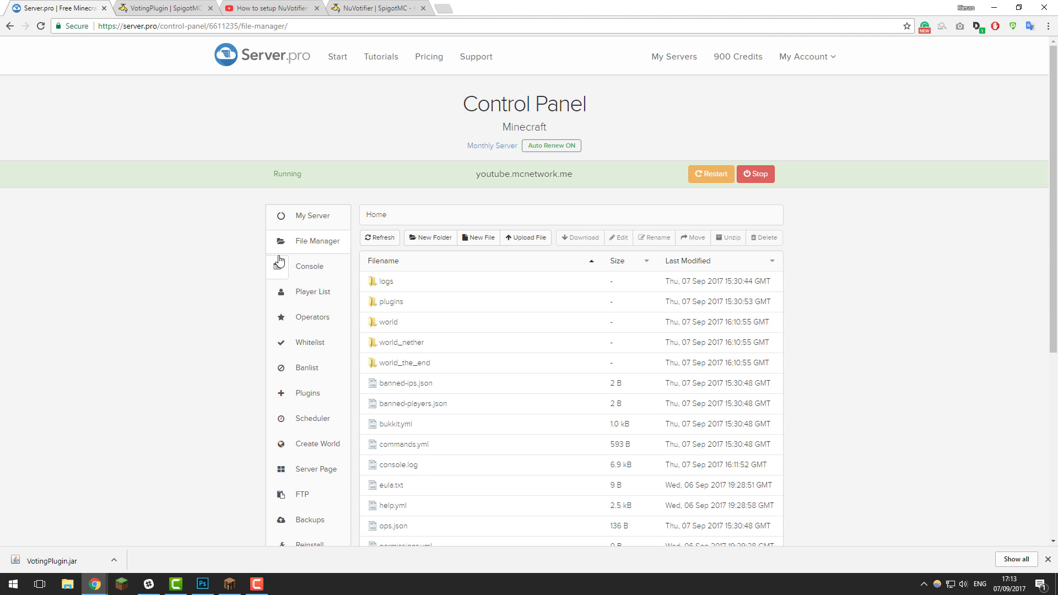
pyautogui.click(403, 305)
pyautogui.click(409, 342)
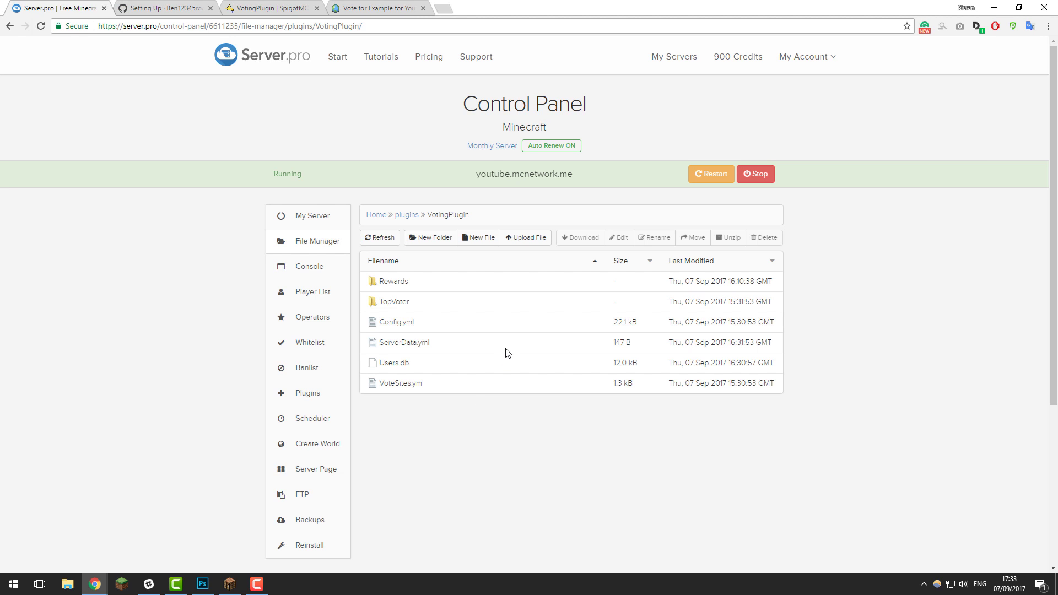
pyautogui.doubleClick(413, 384)
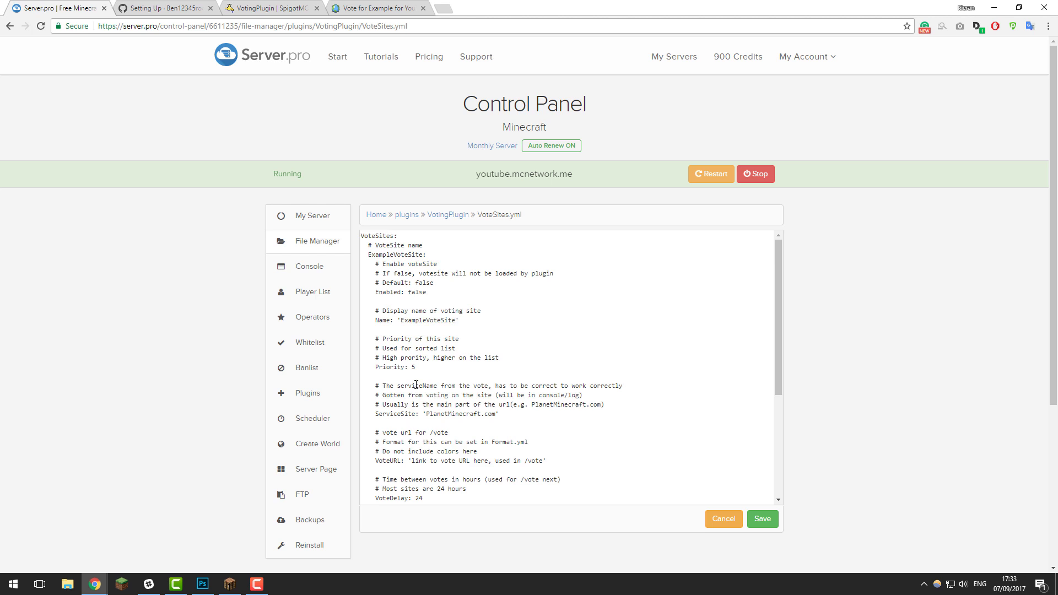
# Step: Examine the example vote site settings in VoteSites.yml and the server's voting page on Planet Minecraft
pyautogui.scroll(-5, 419, 386)
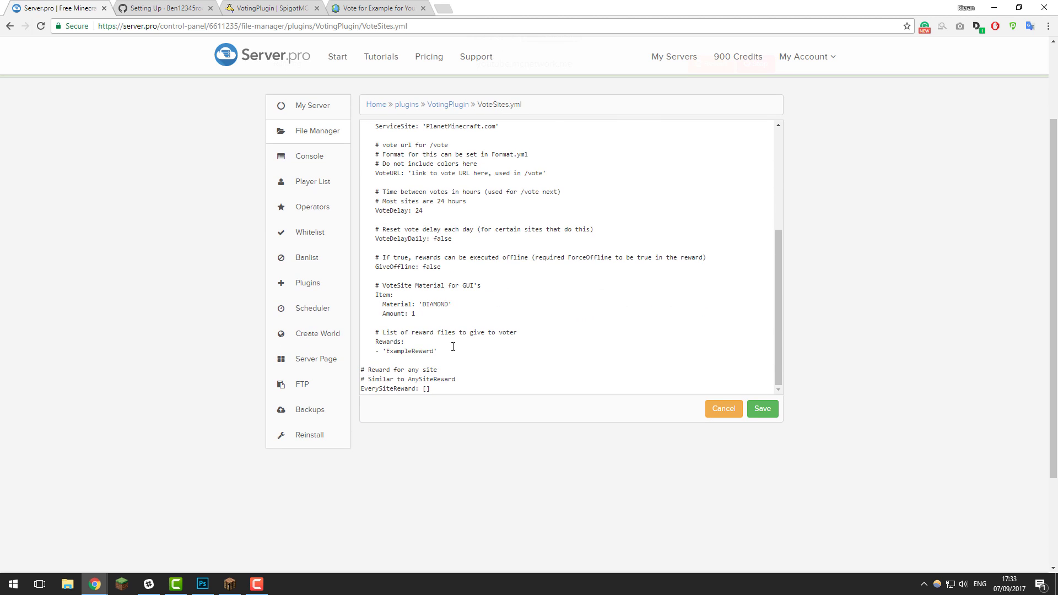
pyautogui.scroll(8, 453, 346)
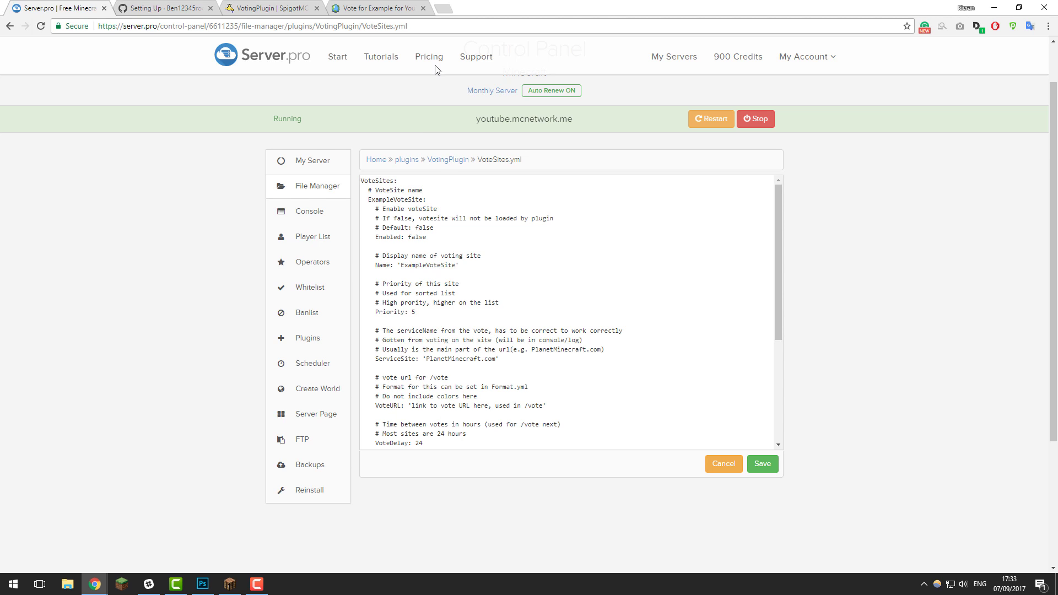
pyautogui.click(368, 7)
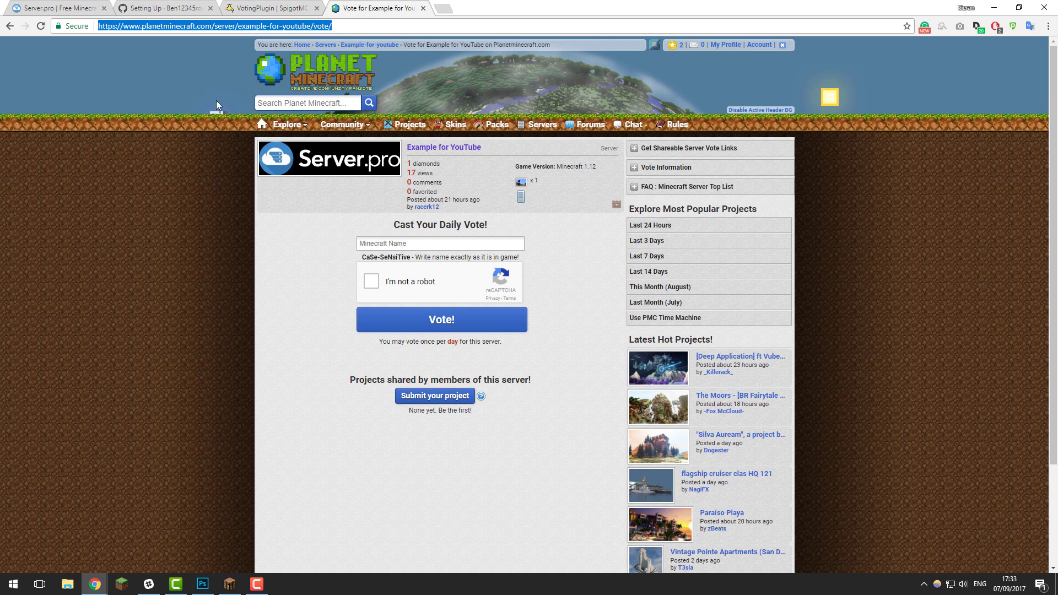
pyautogui.click(102, 6)
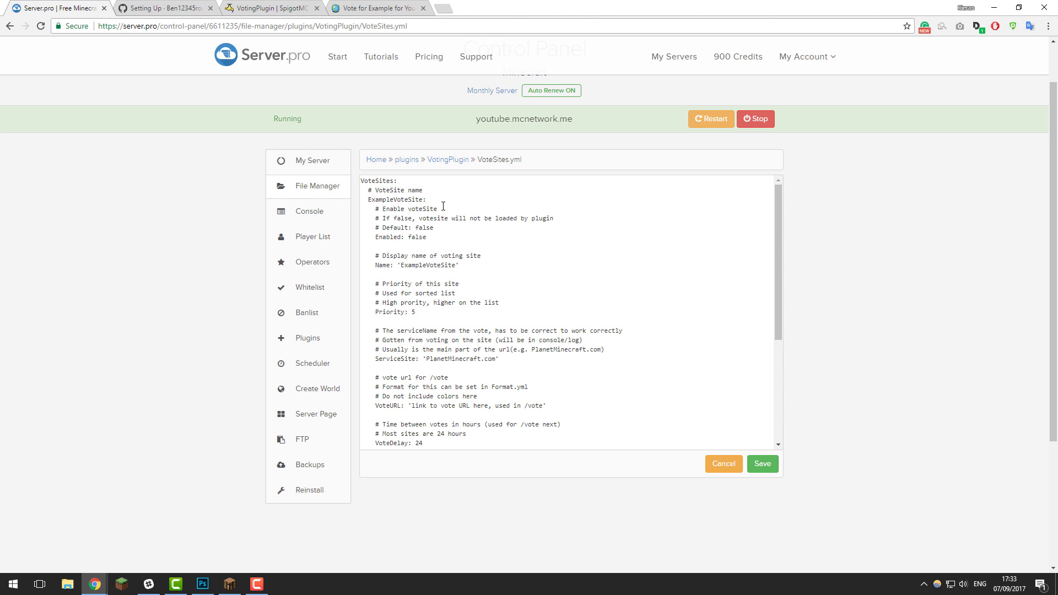
pyautogui.scroll(-10, 480, 241)
pyautogui.scroll(6, 491, 298)
pyautogui.scroll(3, 502, 465)
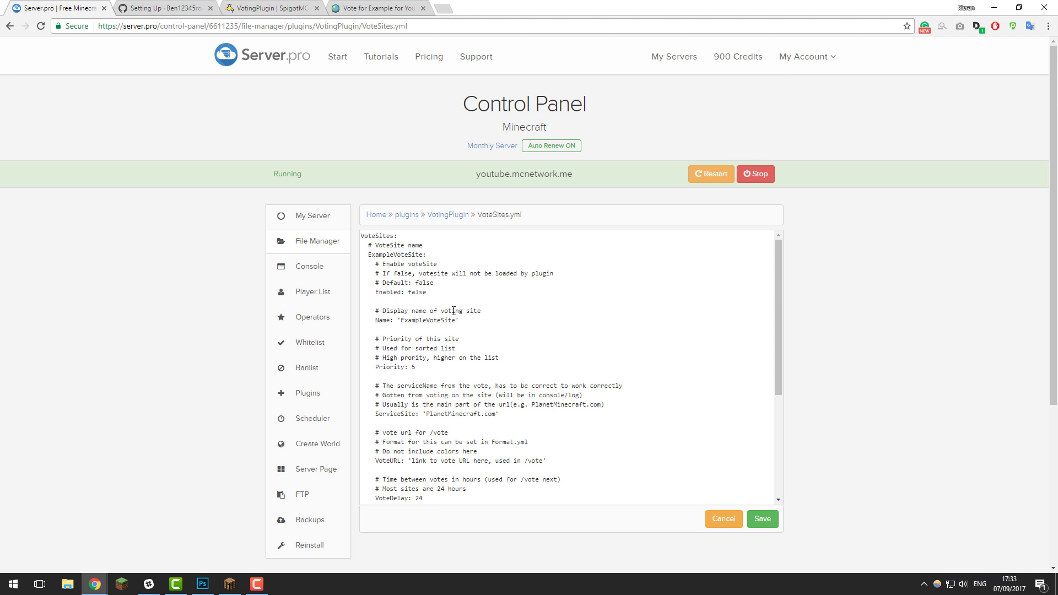
# Step: Rename the ExampleVoteSite entry in VoteSites.yml to PlanetMinecraft, keeping the colon after the name
pyautogui.doubleClick(397, 251)
pyautogui.write('PlanetMinecraft:')
pyautogui.moveTo(368, 255); pyautogui.dragTo(424, 256)
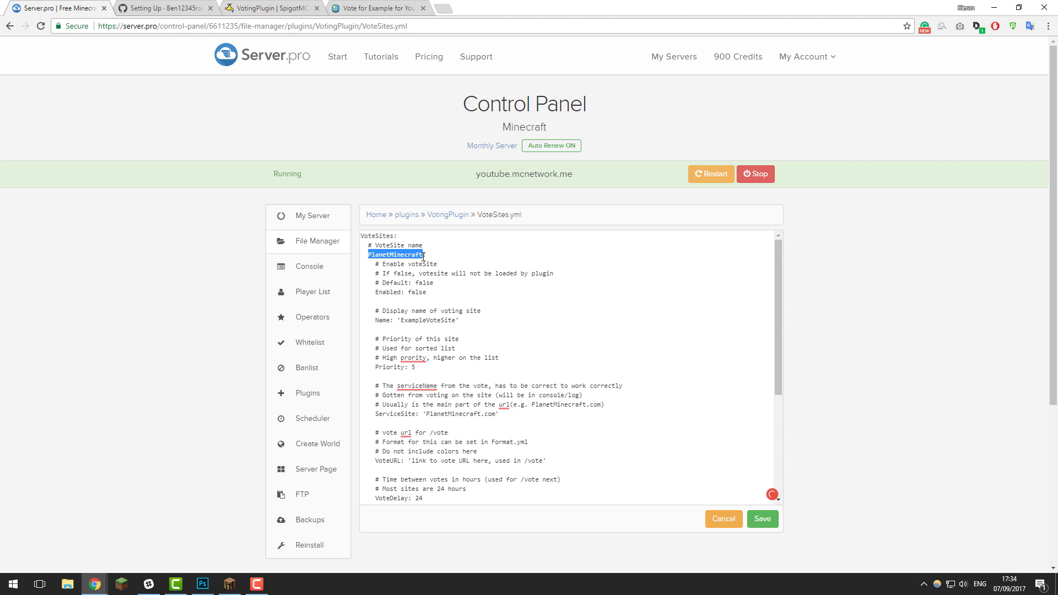
# Step: Set the PlanetMinecraft site's Enabled value to true and its display name to 'Planet Minecraft'
pyautogui.click(416, 296)
pyautogui.doubleClick(422, 292)
pyautogui.write('tru')
pyautogui.doubleClick(450, 321)
pyautogui.write('Planet Minecraft')
pyautogui.click(411, 328)
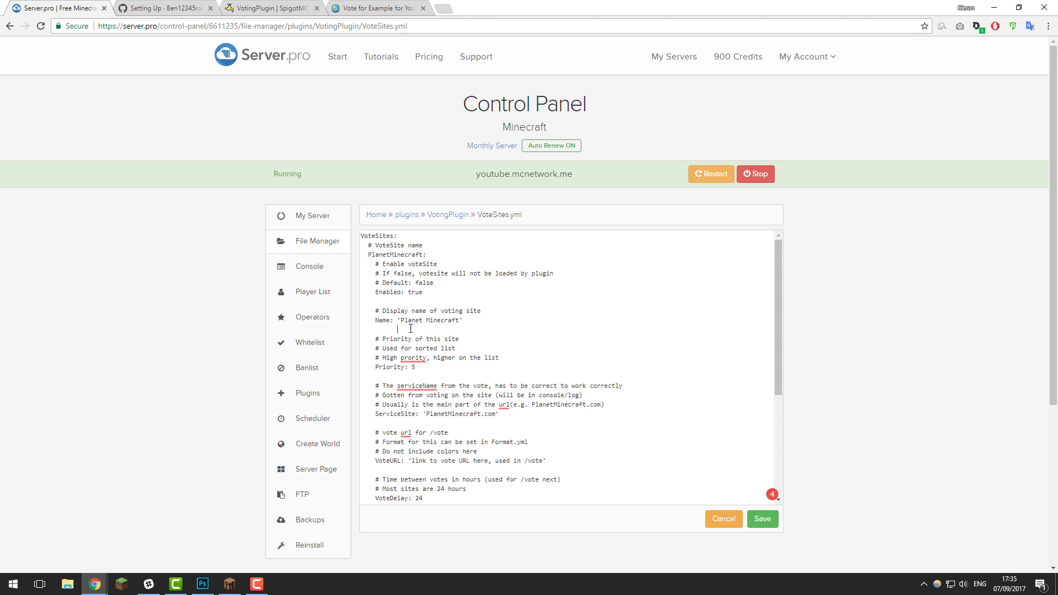
# Step: Replace the ServiceSite value in VoteSites.yml with planetminecraft.com, copied from the address of the server's Planet Minecraft voting page
pyautogui.click(426, 368)
pyautogui.click(426, 366)
pyautogui.scroll(-1, 430, 356)
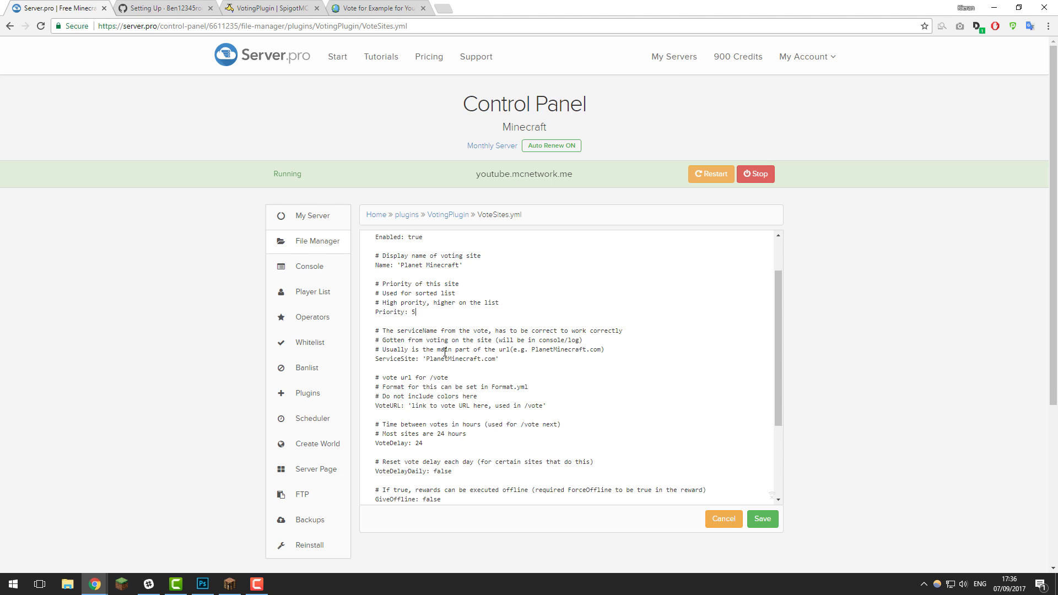
pyautogui.moveTo(426, 359); pyautogui.dragTo(495, 360)
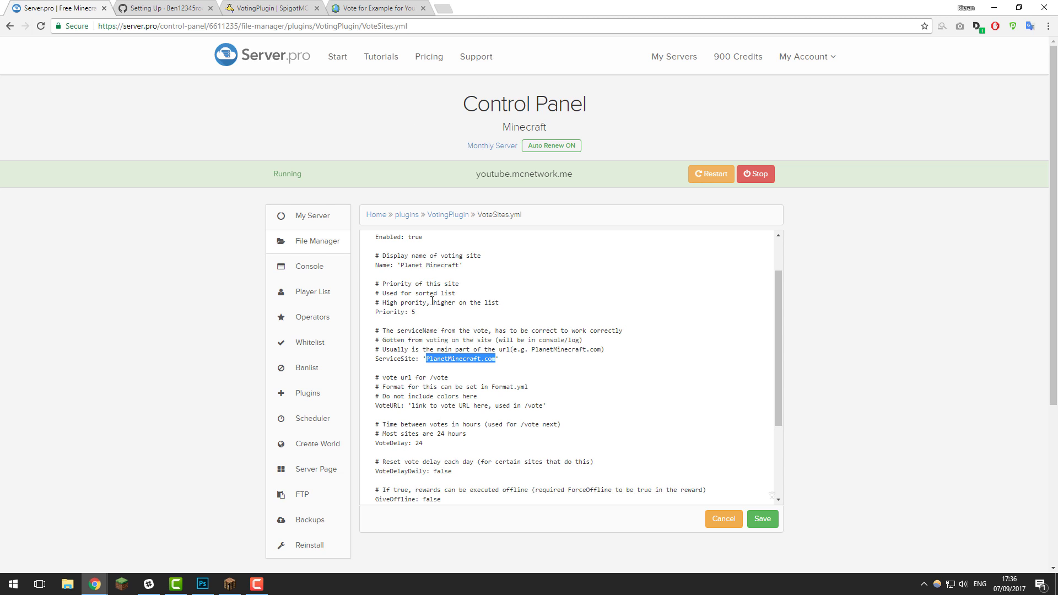
pyautogui.scroll(1, 430, 304)
pyautogui.hotkey('ctrl', '4')
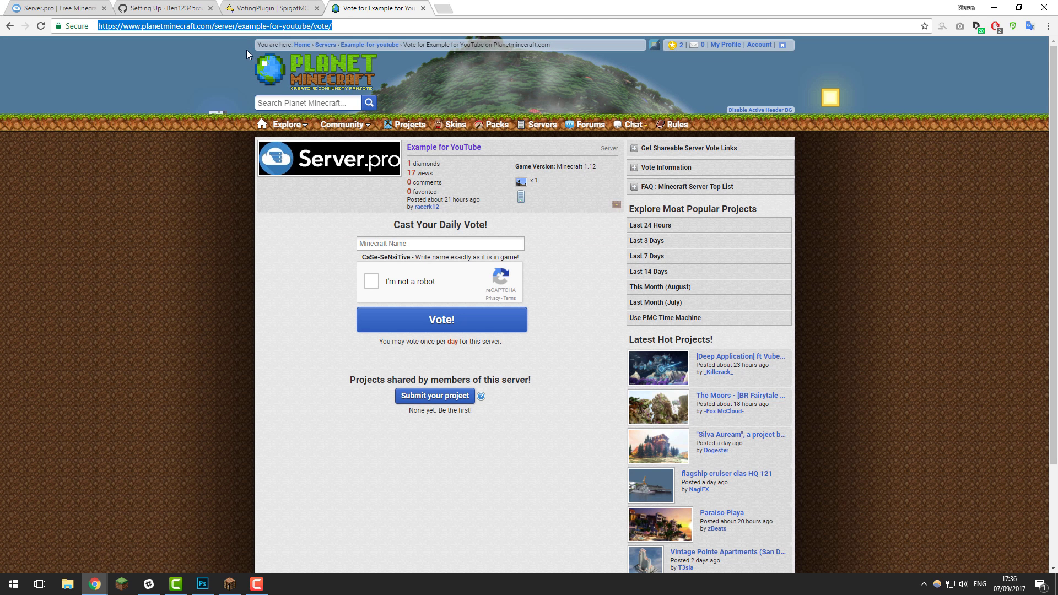
pyautogui.moveTo(212, 26); pyautogui.dragTo(144, 27)
pyautogui.rightClick(177, 28)
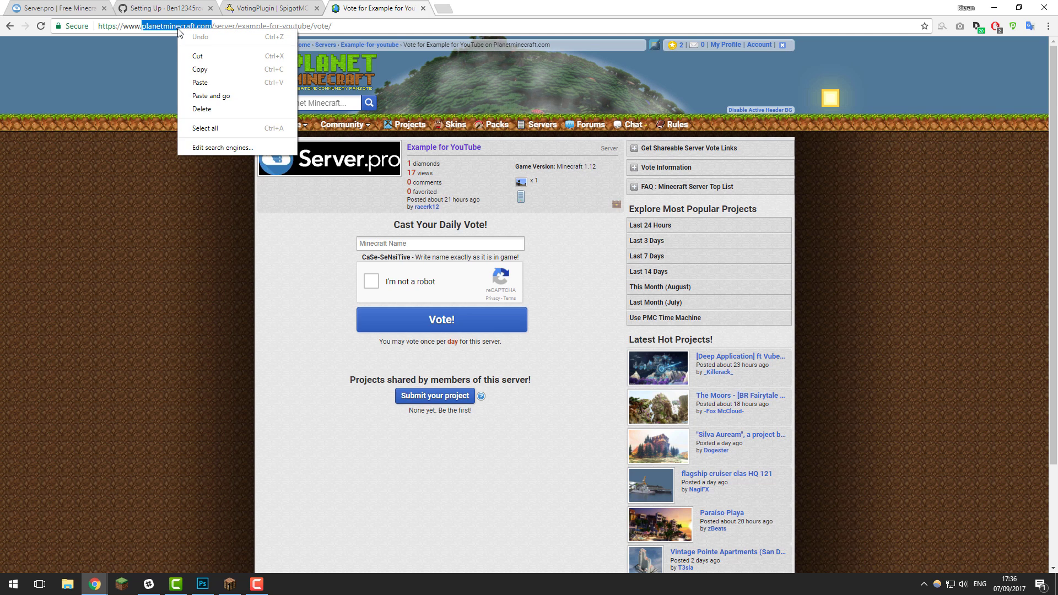
pyautogui.click(204, 70)
pyautogui.click(31, 5)
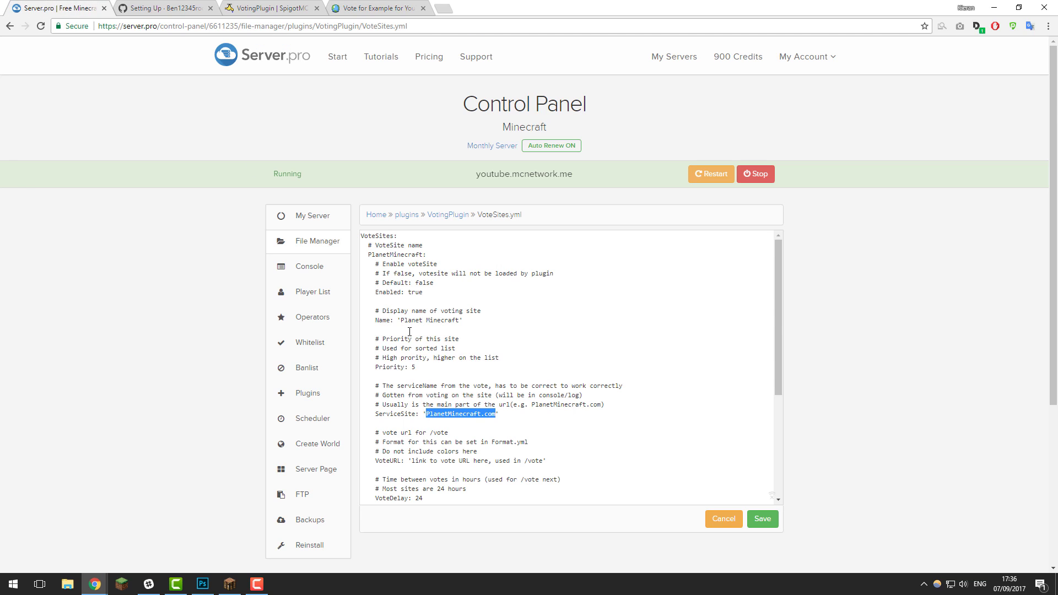
pyautogui.rightClick(462, 414)
pyautogui.click(504, 275)
pyautogui.scroll(-1, 516, 392)
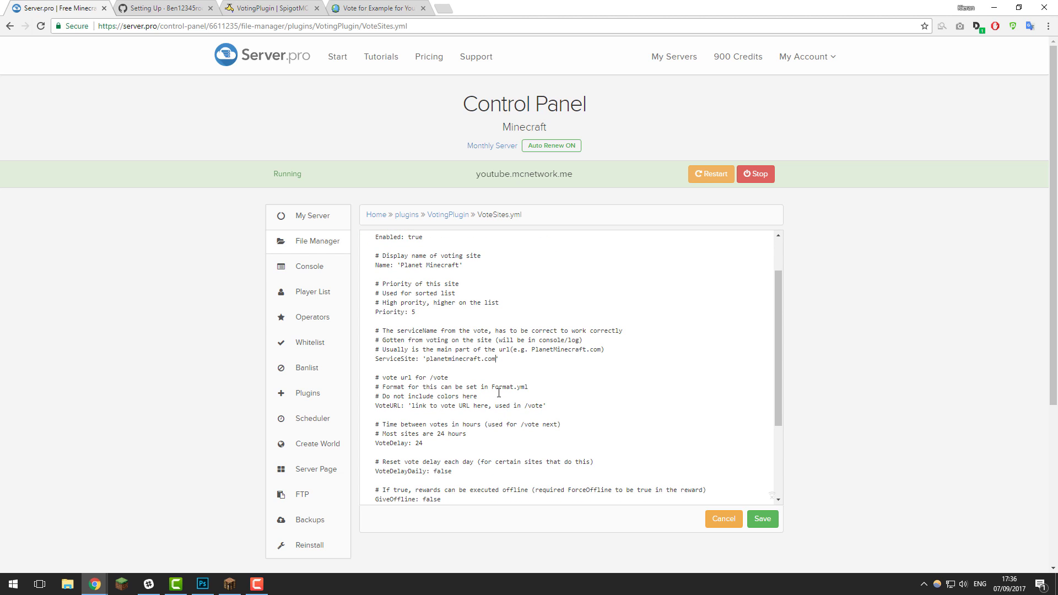
# Step: Open minecraftservers.org in a new tab and examine the domain part of CandyCraft's vote page address, returning to VoteSites.yml
pyautogui.click(449, 9)
pyautogui.write('minecr')
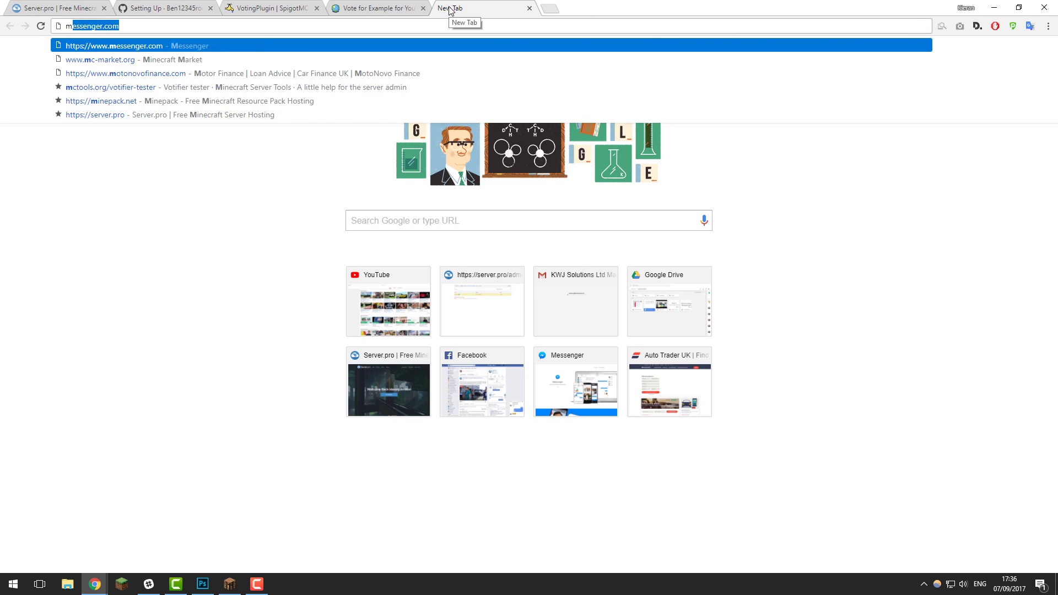
pyautogui.write('aftserver.org')
pyautogui.press('Return')
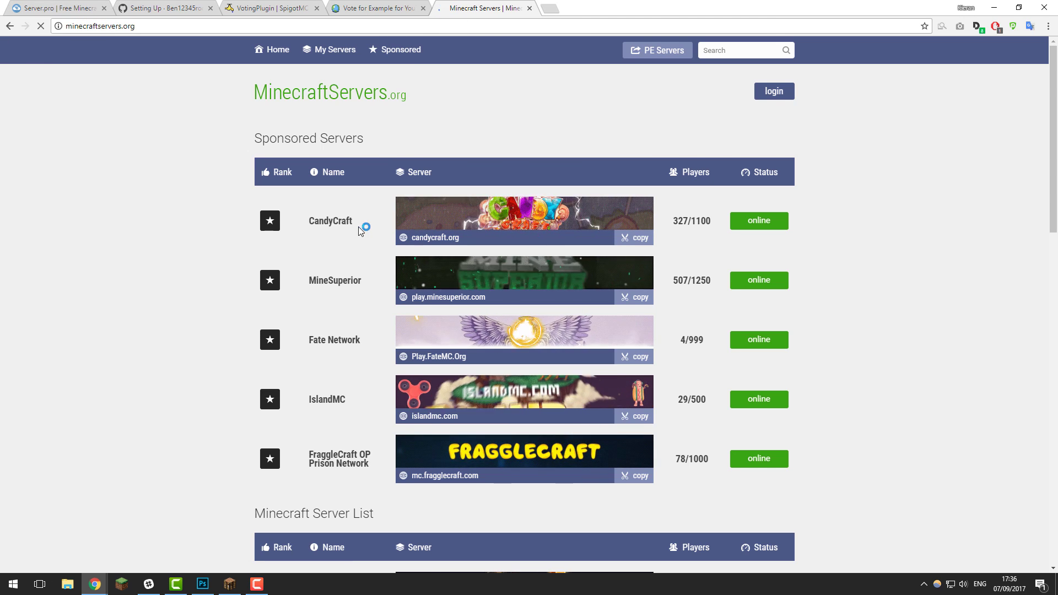
pyautogui.click(410, 227)
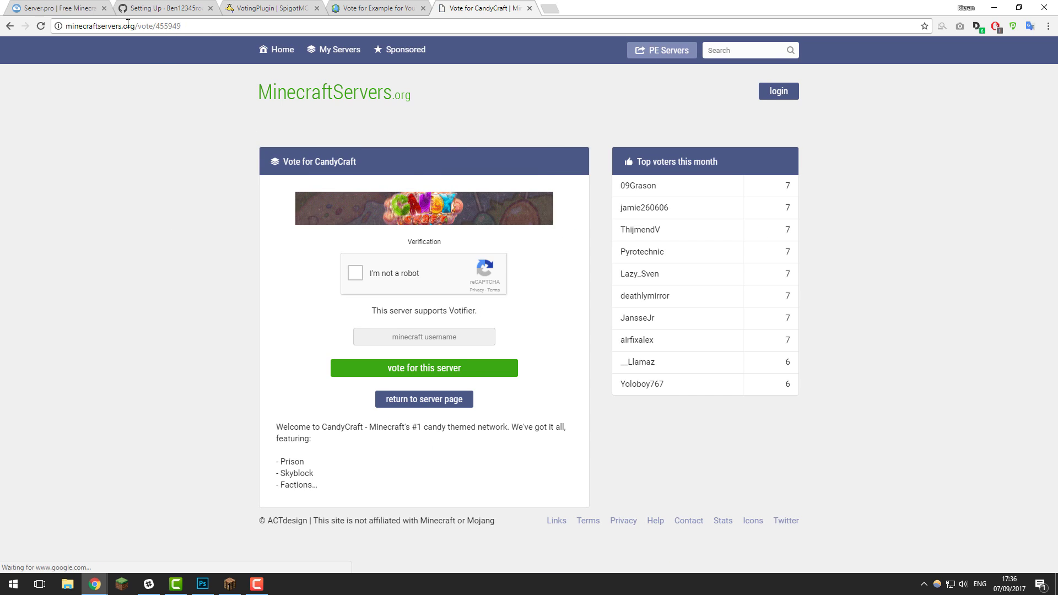
pyautogui.moveTo(135, 25); pyautogui.dragTo(65, 26)
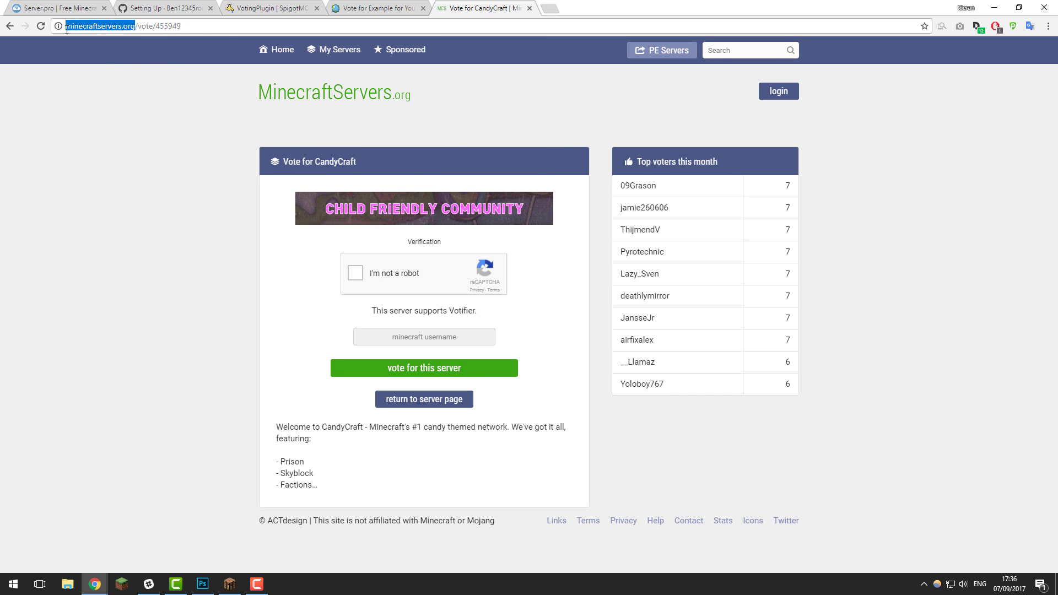
pyautogui.rightClick(110, 27)
pyautogui.click(97, 219)
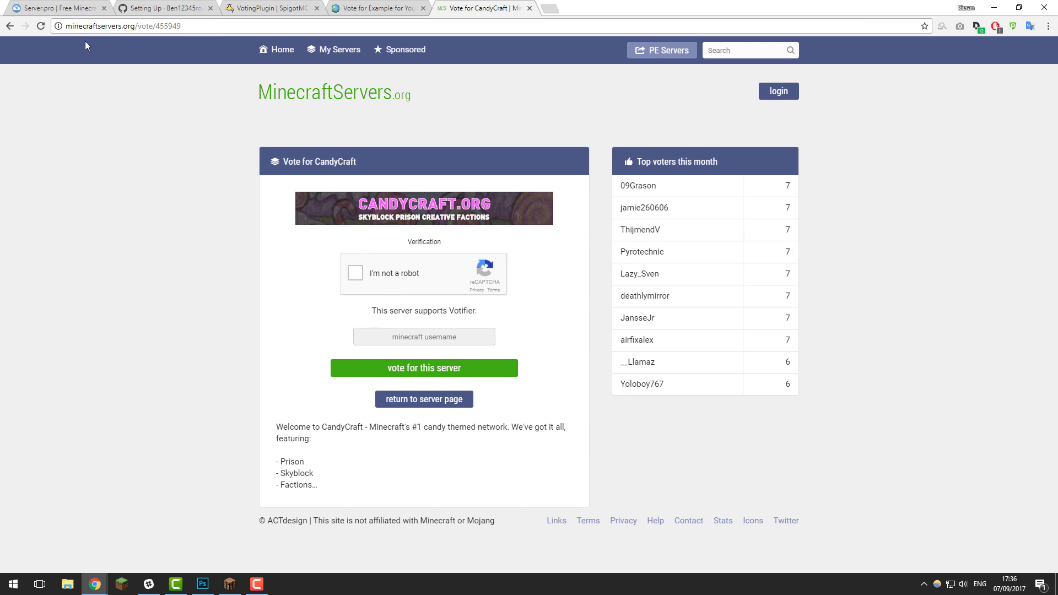
pyautogui.click(66, 7)
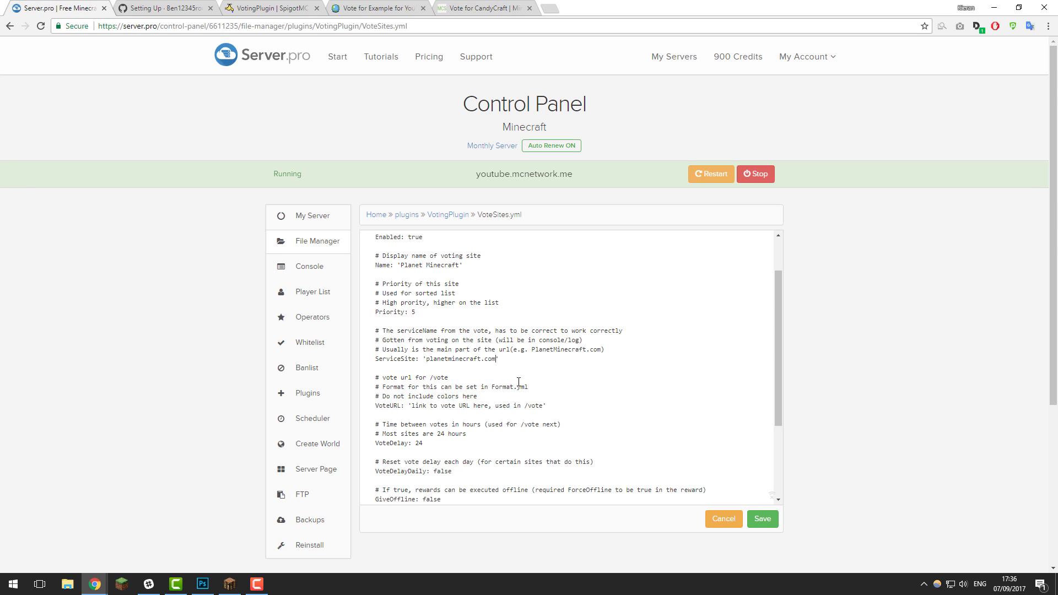
pyautogui.scroll(-2, 509, 367)
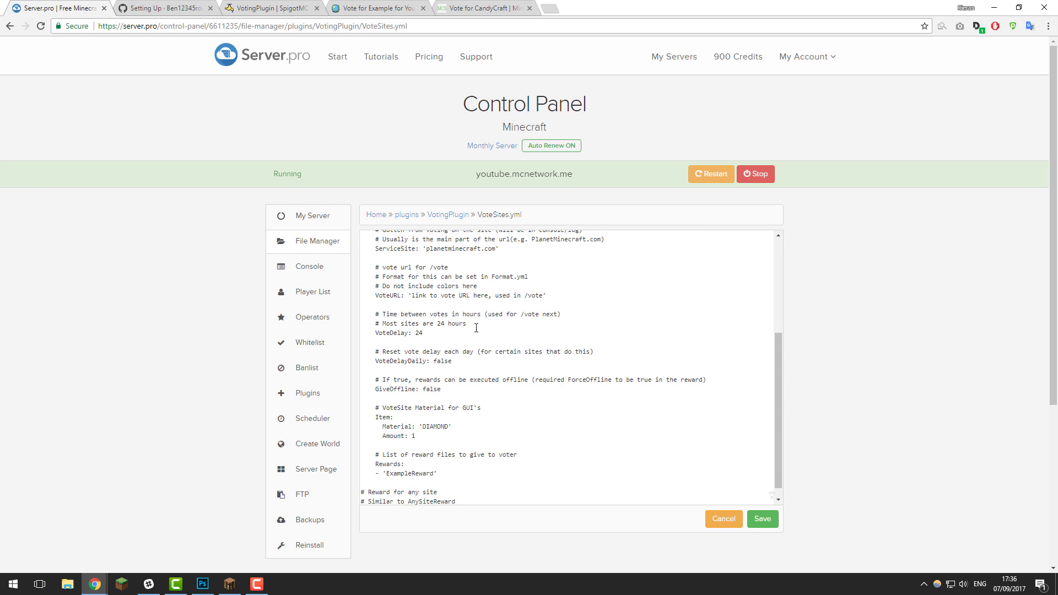
pyautogui.scroll(1, 470, 333)
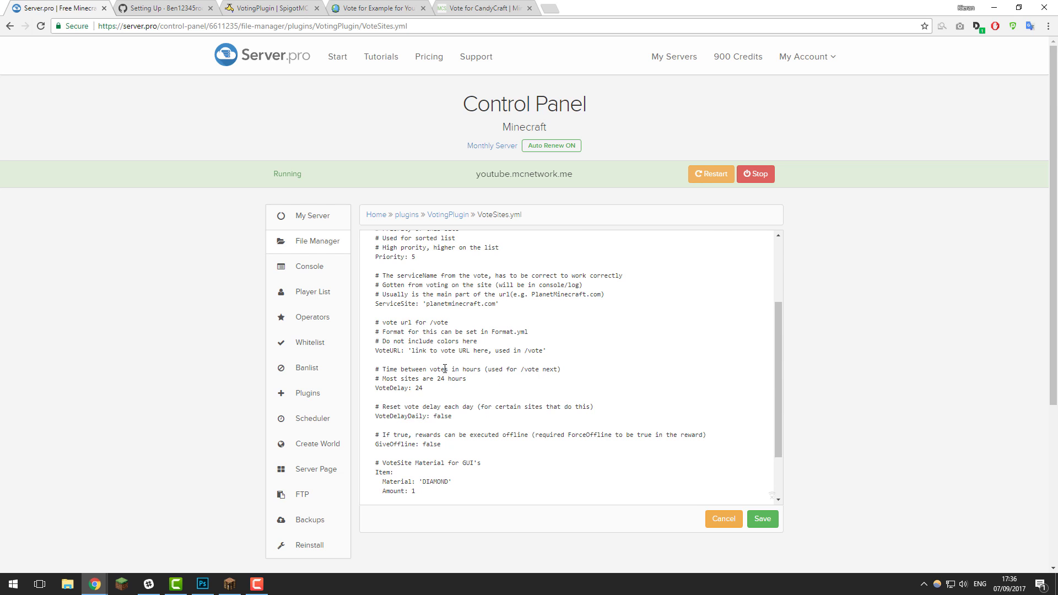
pyautogui.click(364, 8)
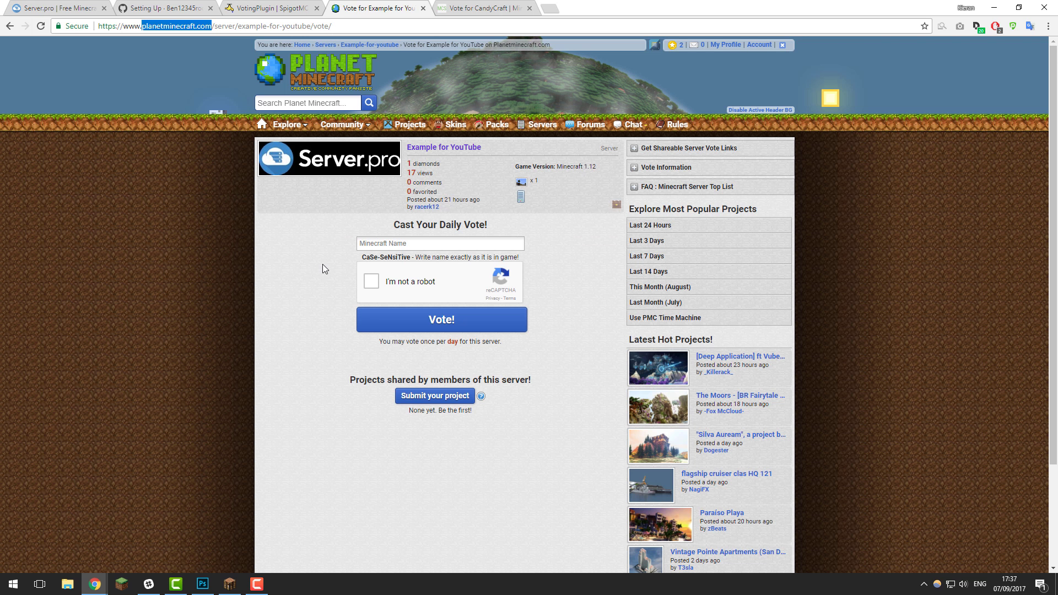
pyautogui.click(444, 148)
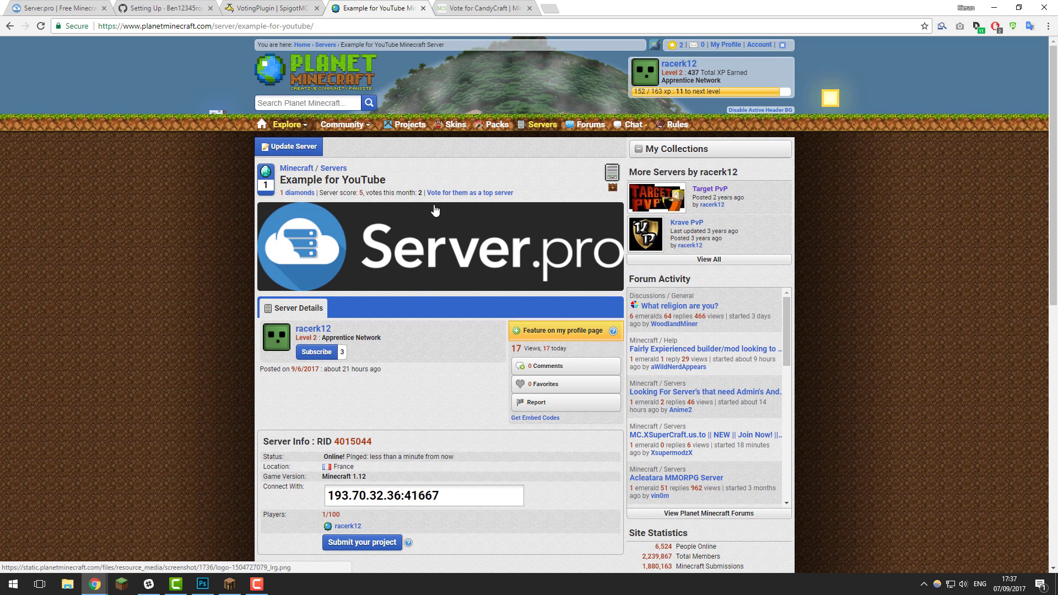
pyautogui.click(470, 194)
pyautogui.click(358, 30)
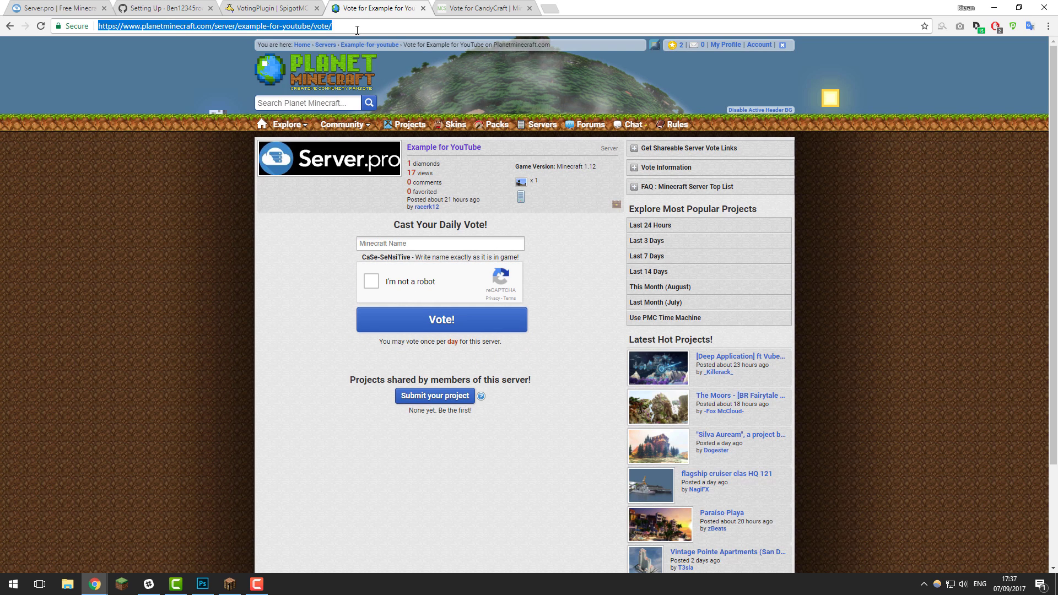
pyautogui.rightClick(357, 30)
pyautogui.click(386, 68)
pyautogui.click(45, 7)
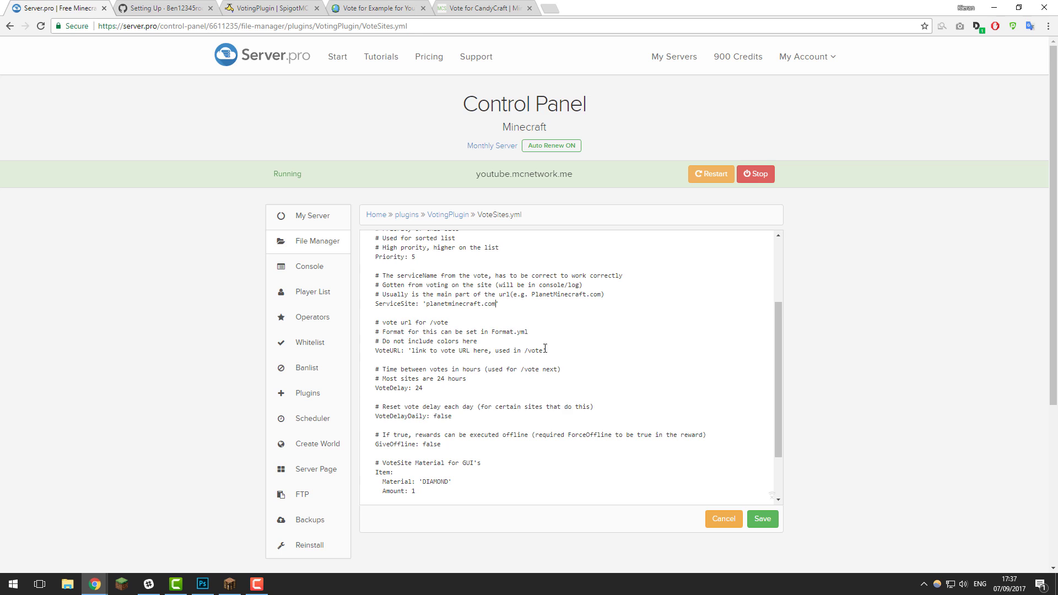
pyautogui.moveTo(544, 350); pyautogui.dragTo(410, 351)
pyautogui.rightClick(432, 350)
pyautogui.click(496, 382)
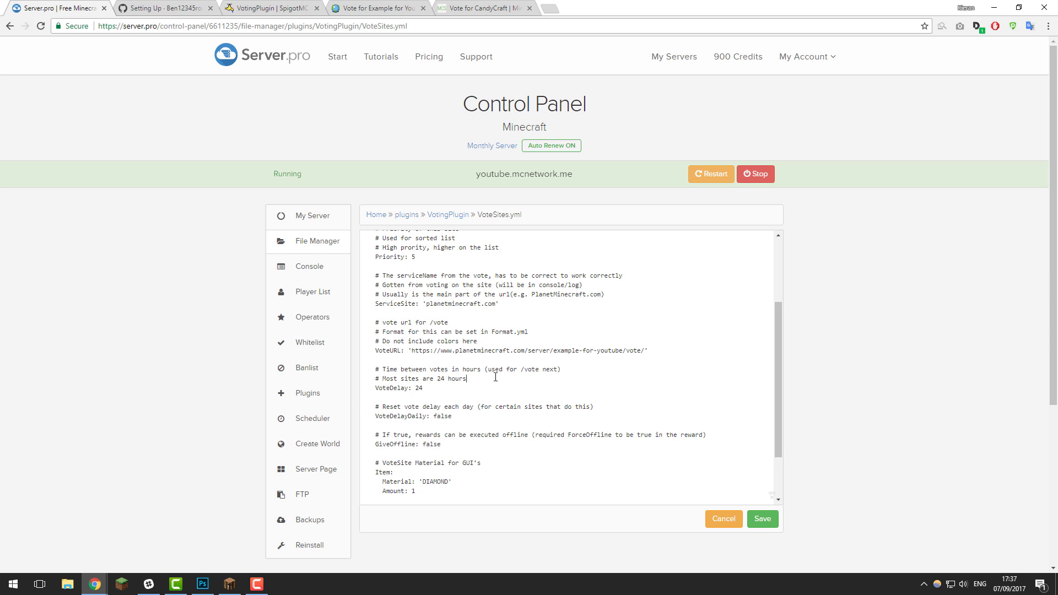
# Step: Examine the vote delay, daily reset, offline reward and GUI item settings in VoteSites.yml, checking the delay against the voting page
pyautogui.scroll(-1, 449, 359)
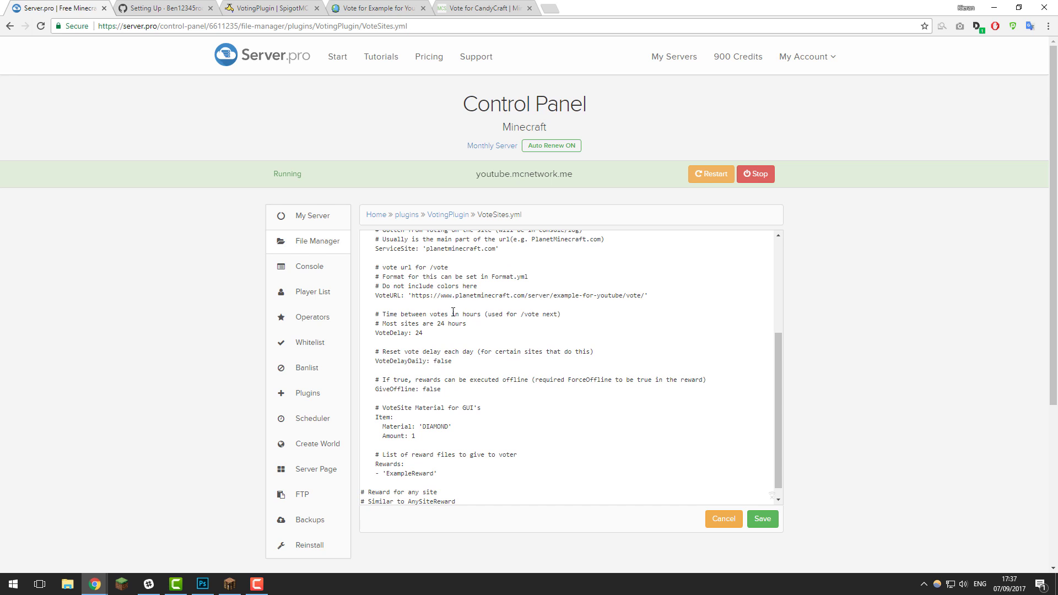
pyautogui.hotkey('ctrl', '4')
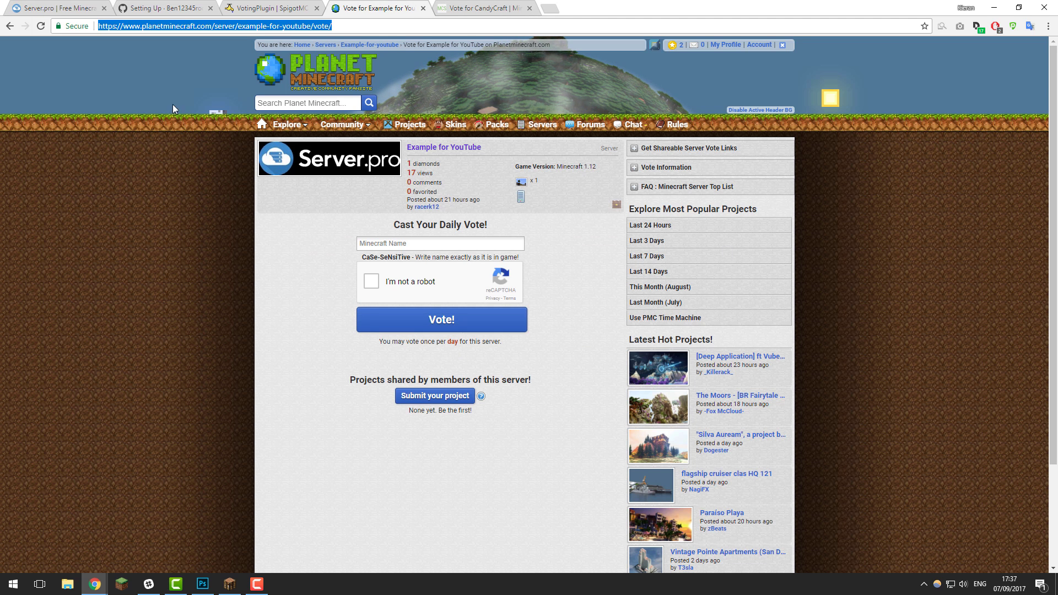
pyautogui.click(82, 8)
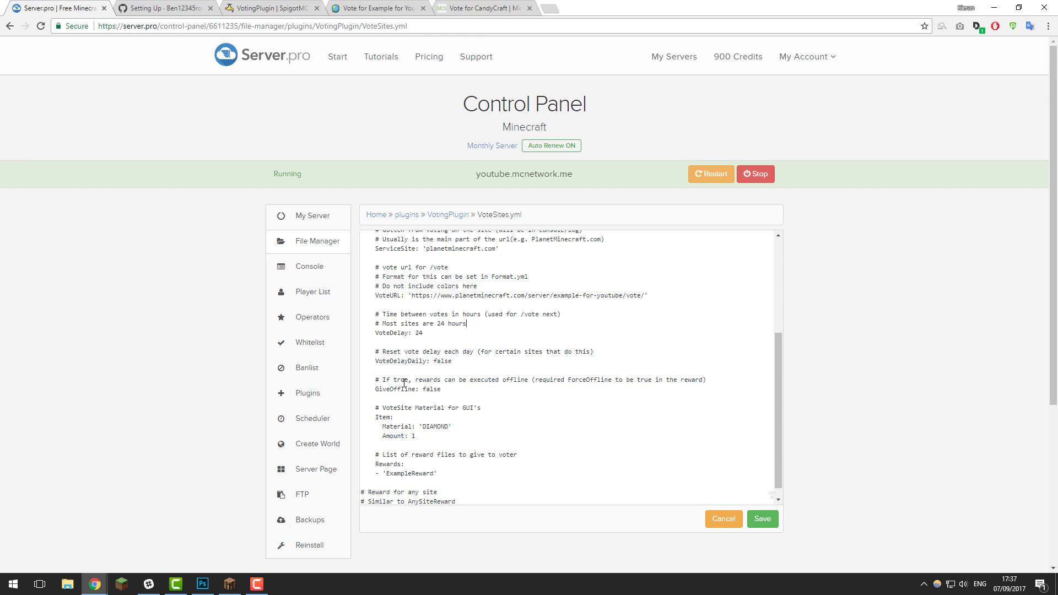
pyautogui.click(430, 332)
pyautogui.scroll(-1, 441, 364)
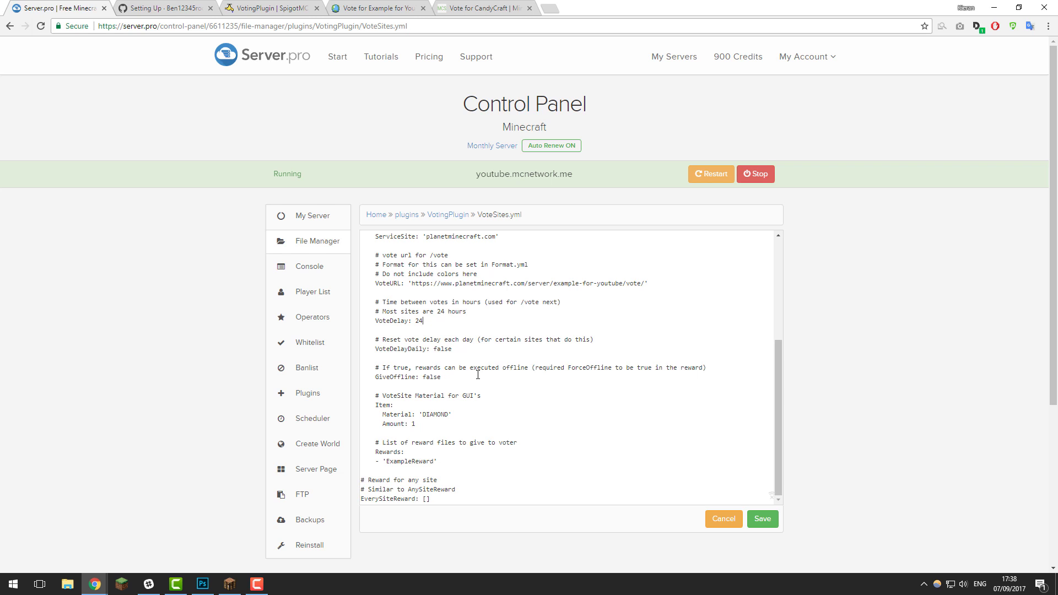
pyautogui.scroll(-1, 415, 352)
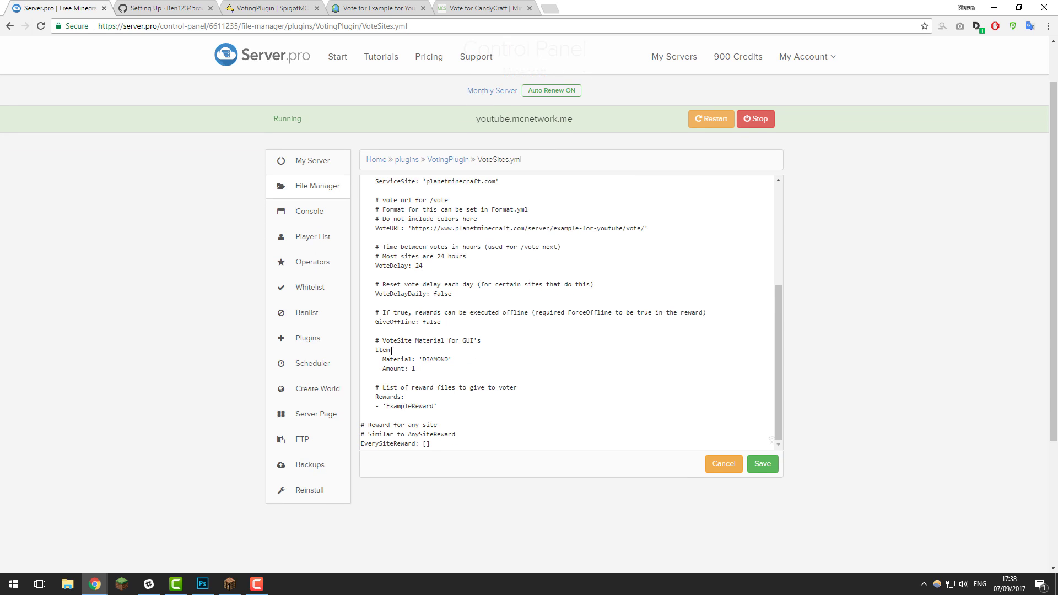
pyautogui.moveTo(375, 350); pyautogui.dragTo(424, 371)
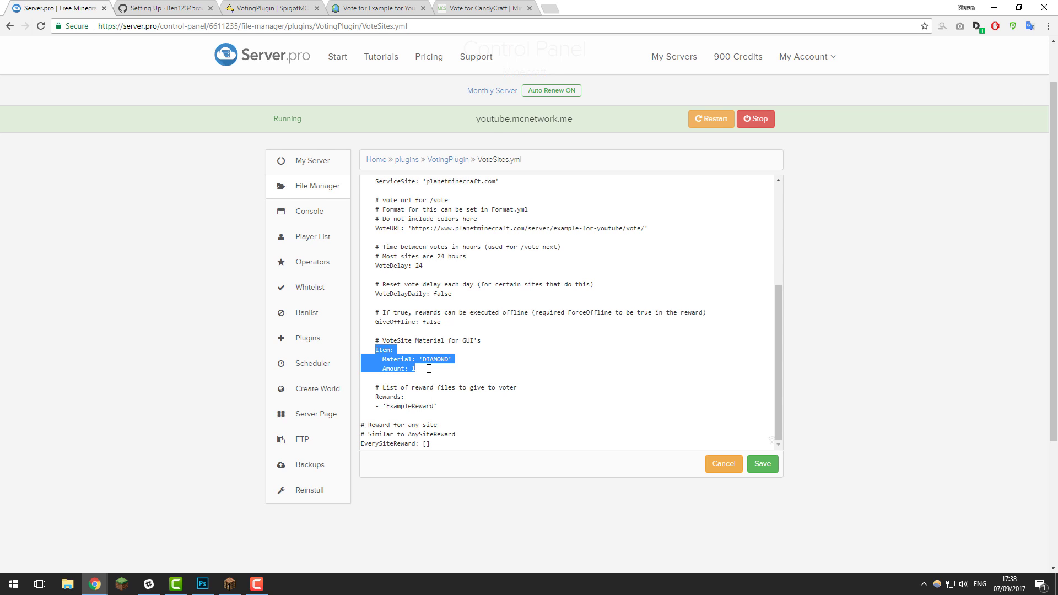
pyautogui.click(429, 369)
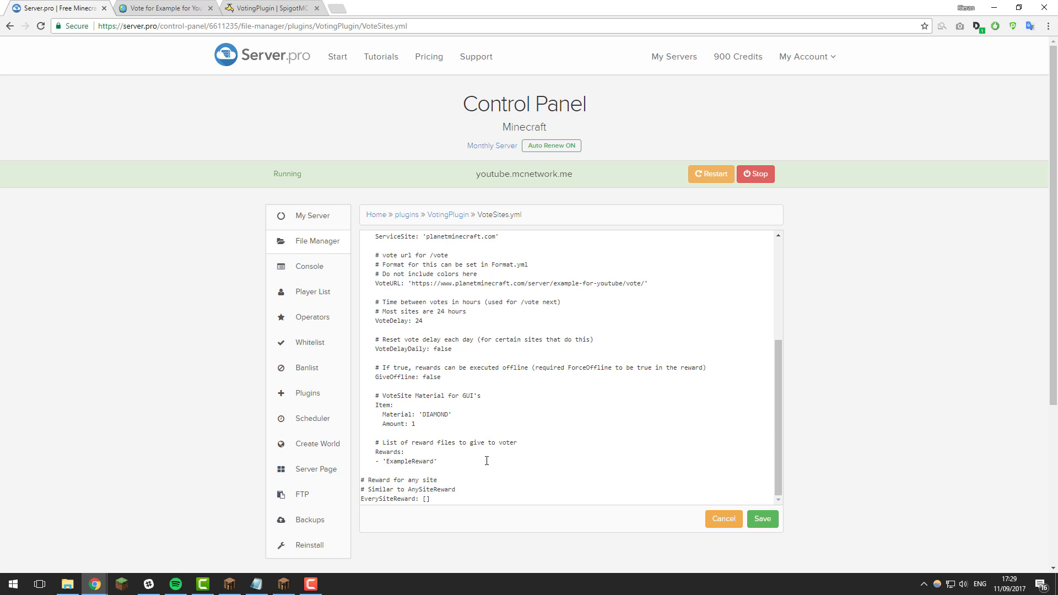
# Step: Replace the ExampleReward entry under Rewards with a Commands section whose Console list contains 'give %player% diamond 1'
pyautogui.click(448, 462)
pyautogui.moveTo(435, 461); pyautogui.dragTo(353, 466)
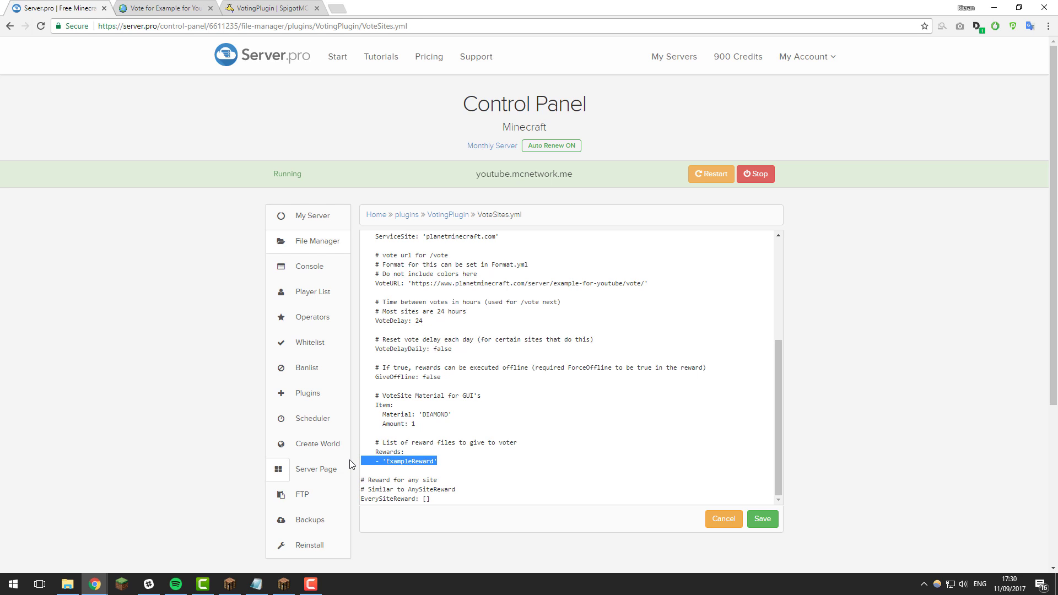
pyautogui.press('BackSpace')
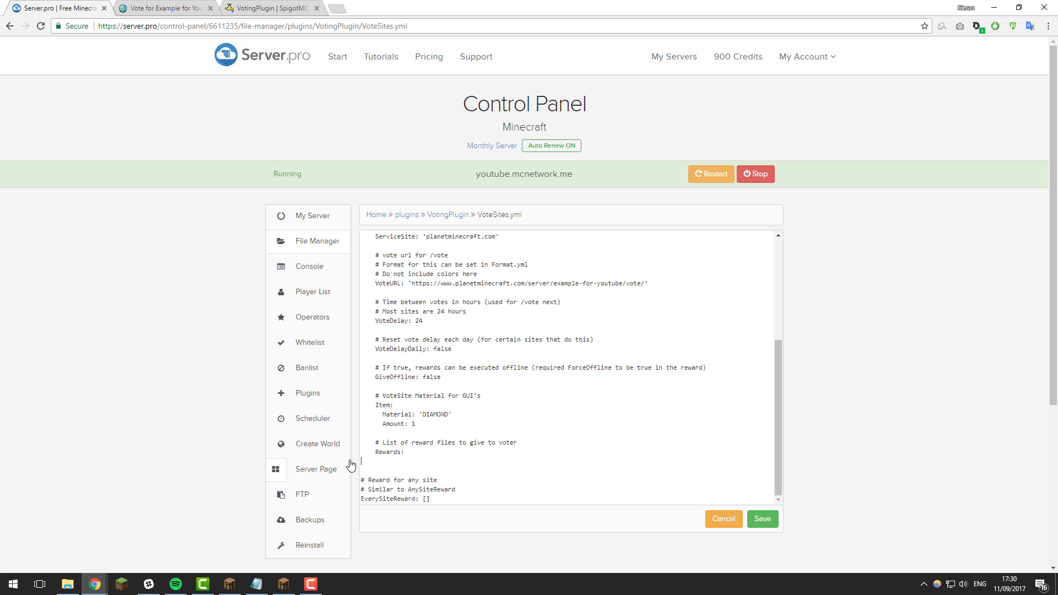
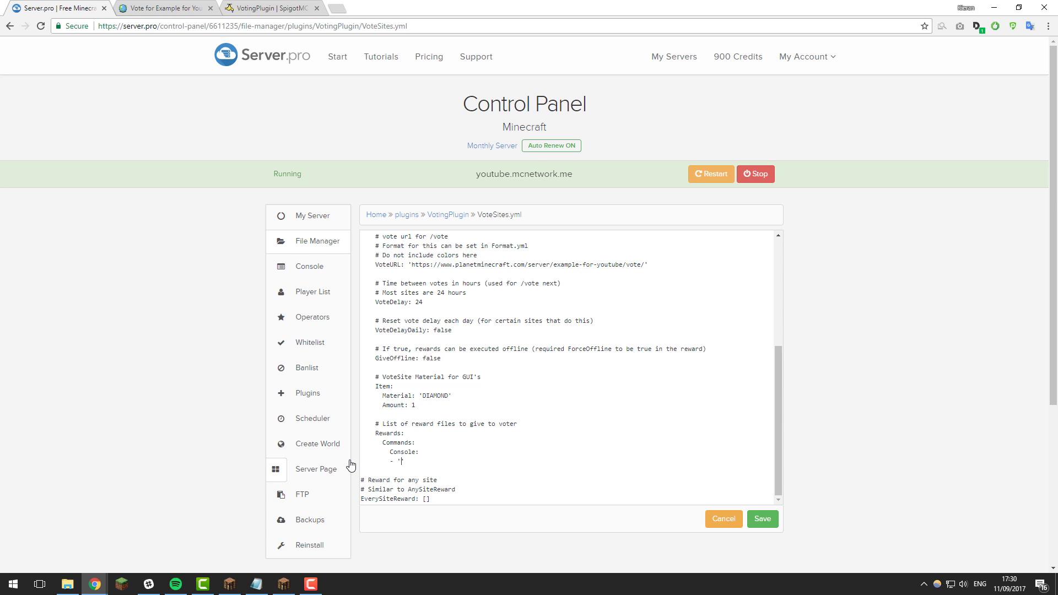
pyautogui.write('give %player%')
pyautogui.write('diamond 1')
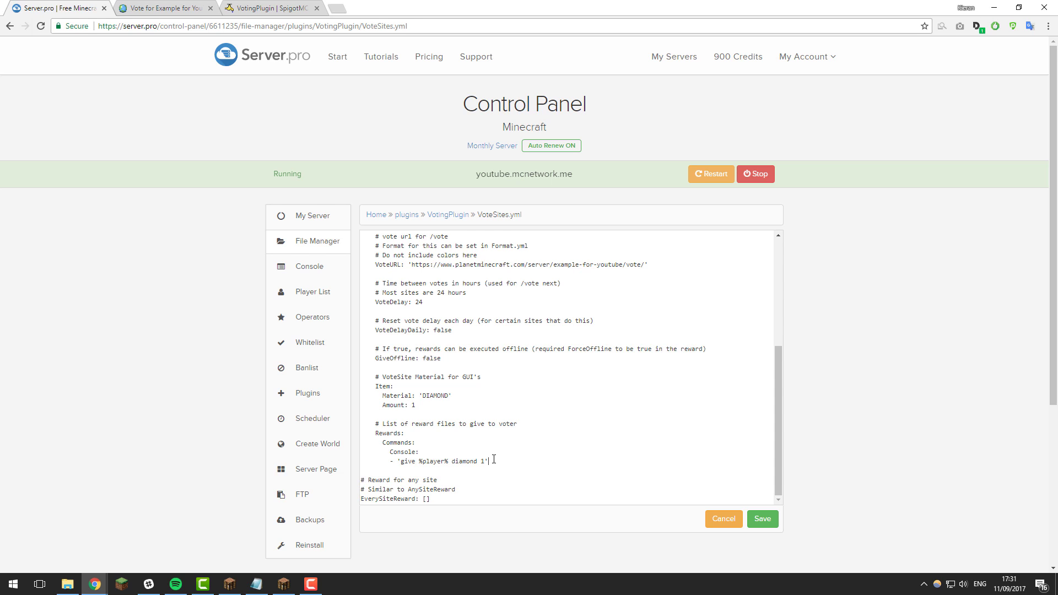
# Step: Add a second console reward command, 'give %player% stick 1', below the diamond command
pyautogui.press('Return')
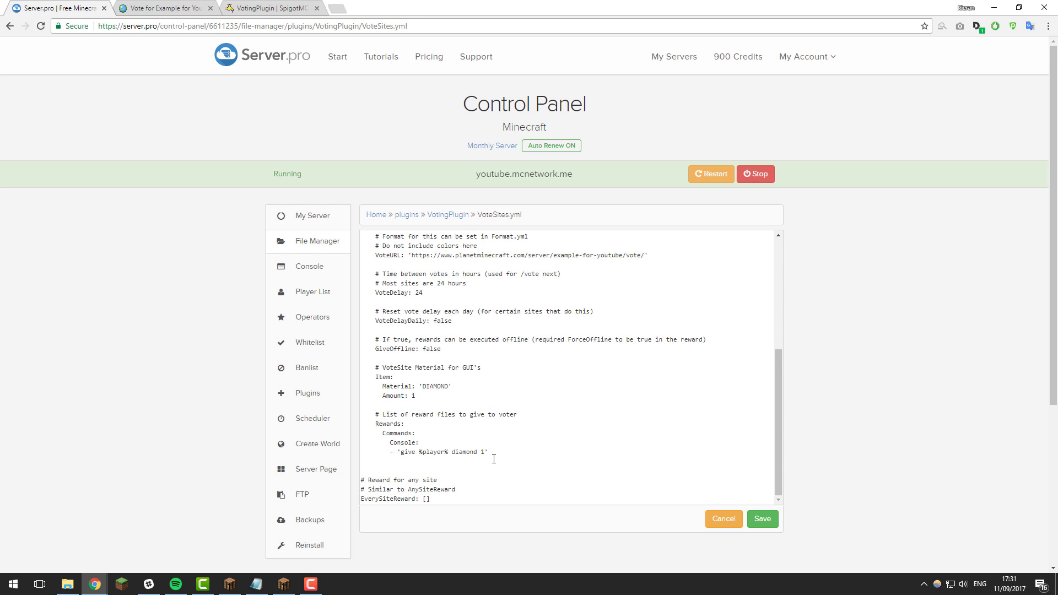
pyautogui.write('- #give ')
pyautogui.write('%player%')
pyautogui.write(' sit')
pyautogui.write("ck 1'")
# Step: Try a third console reward line reading eco give %player% 100, and delete that line
pyautogui.press('Return')
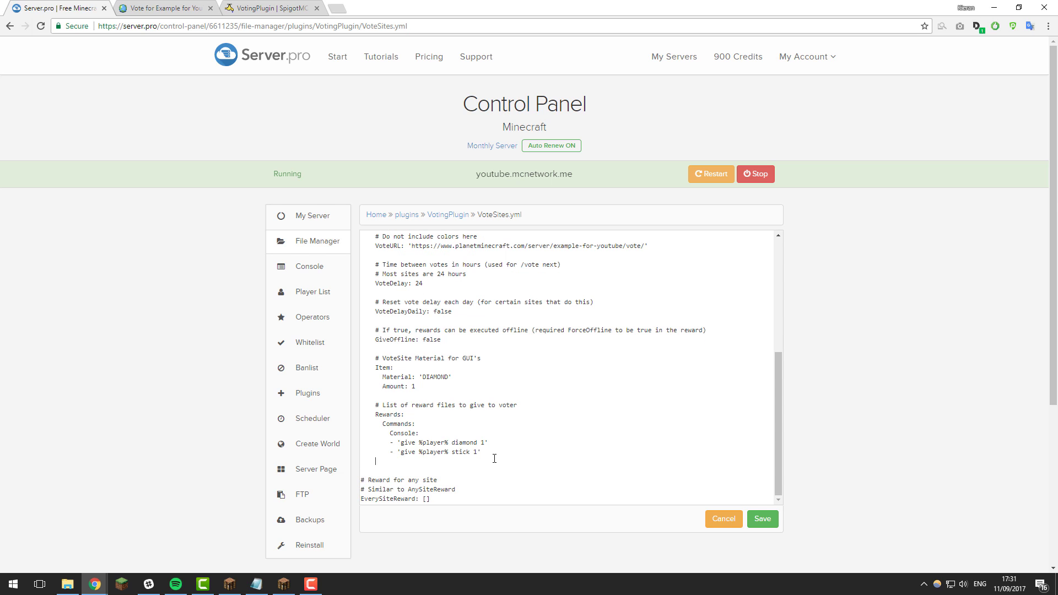
pyautogui.write("- 'eco give %player% 100")
pyautogui.moveTo(515, 461); pyautogui.dragTo(363, 461)
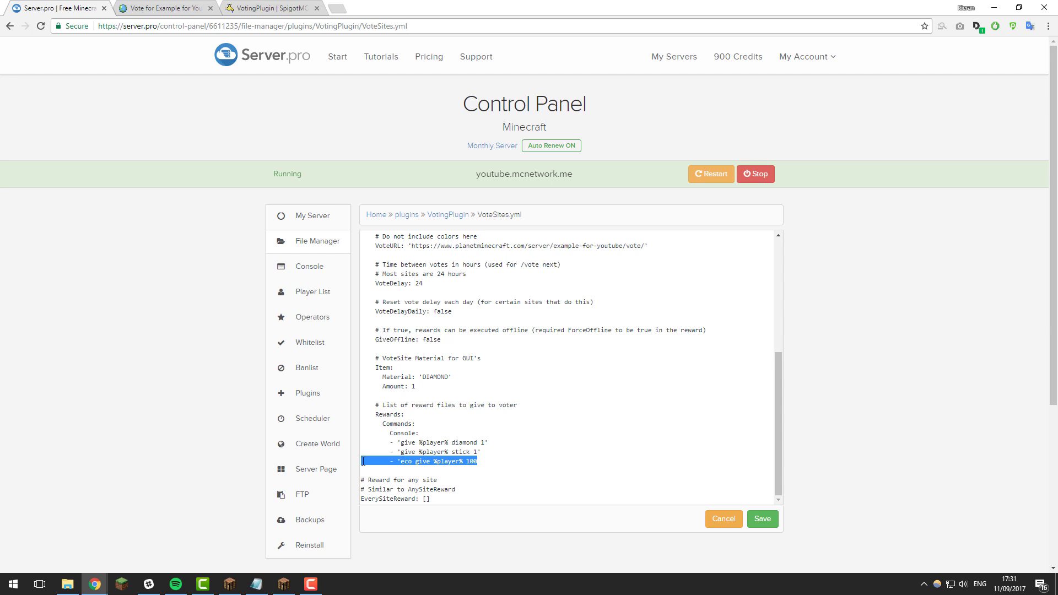
pyautogui.press('BackSpace')
pyautogui.press('BackSpace')
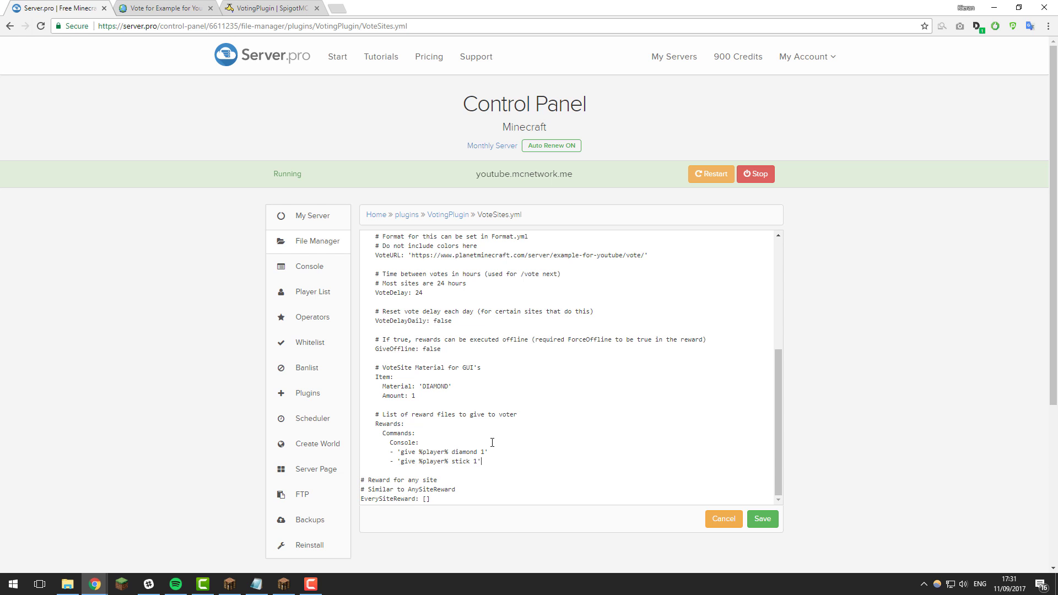
pyautogui.scroll(3, 499, 453)
pyautogui.scroll(-3, 496, 451)
pyautogui.scroll(2, 471, 452)
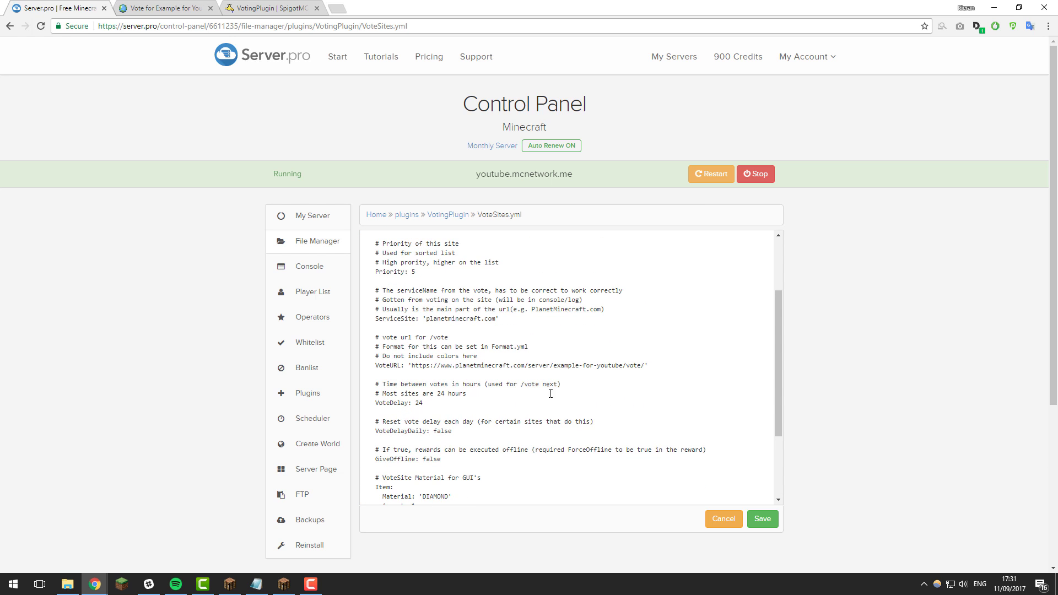
# Step: Save the edited VoteSites.yml and restart the Minecraft server to apply the vote site and reward settings
pyautogui.scroll(2, 474, 352)
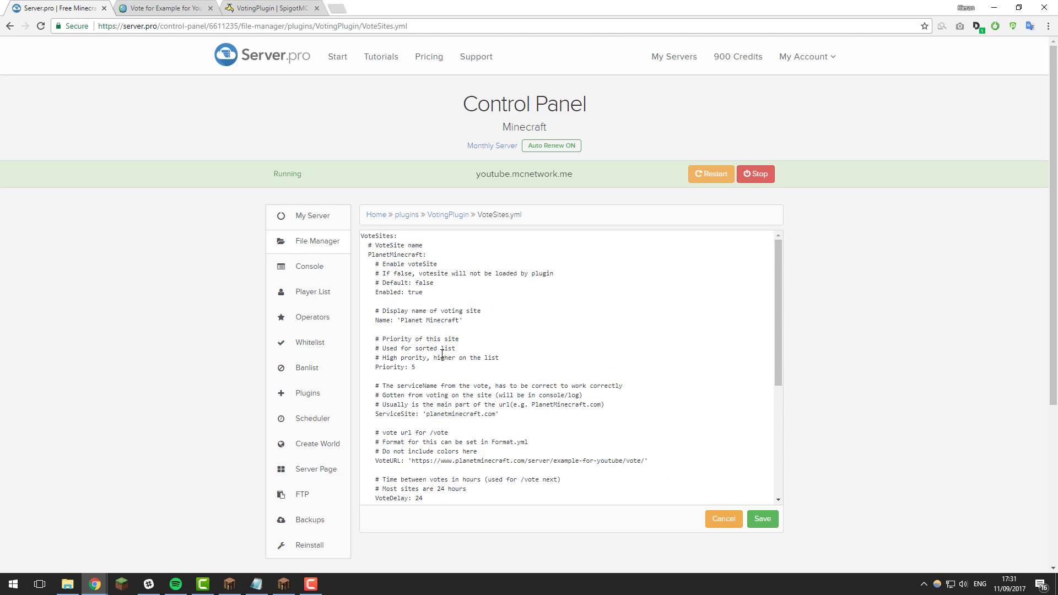
pyautogui.scroll(-5, 516, 415)
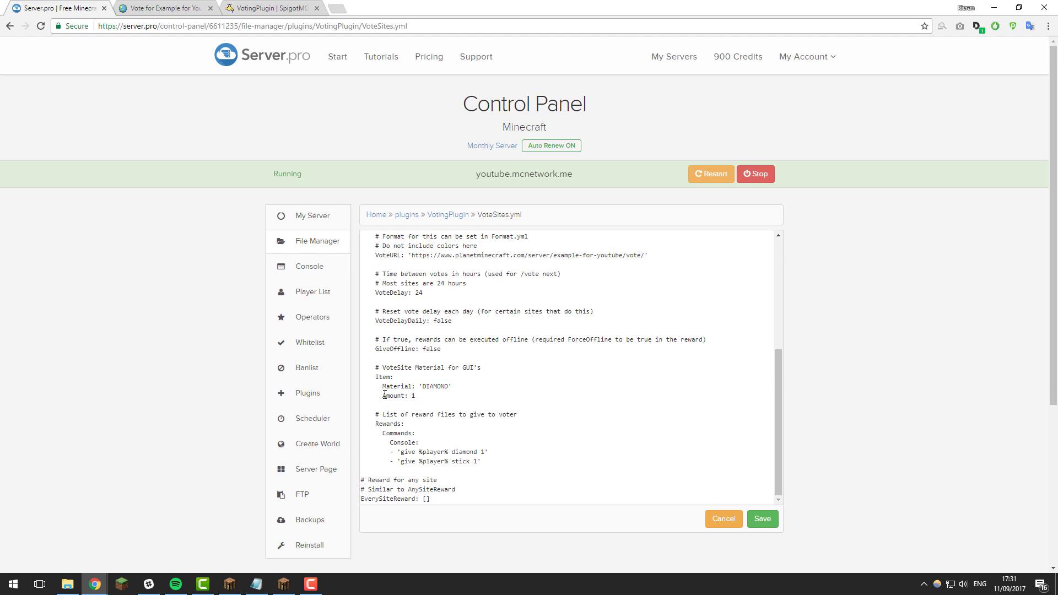
pyautogui.click(762, 519)
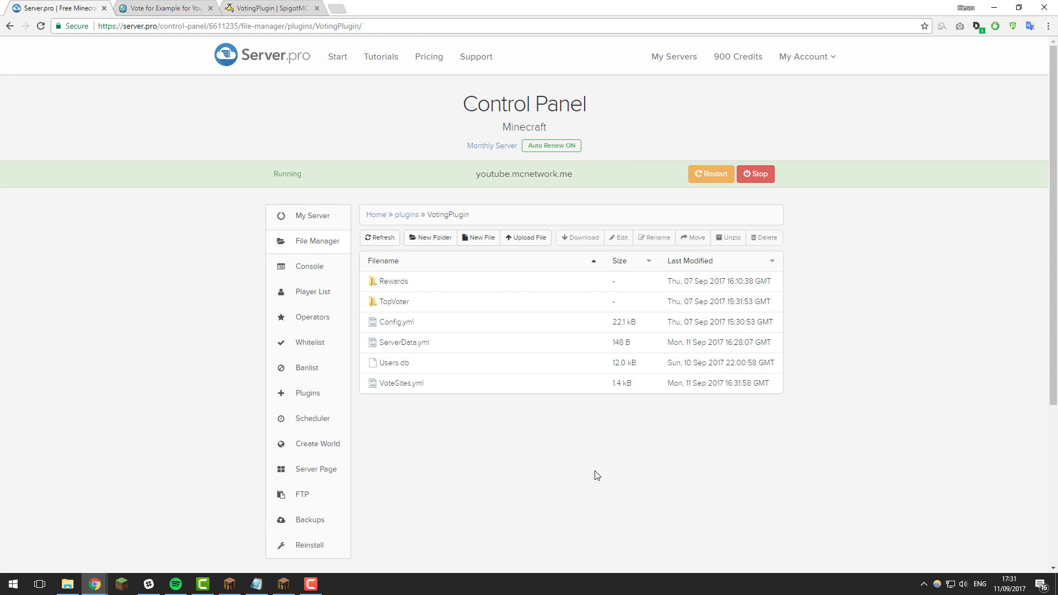
pyautogui.click(692, 177)
# Step: Examine the general, vote reminder, message format and GUI options in VotingPlugin's Config.yml, and save the file
pyautogui.click(409, 324)
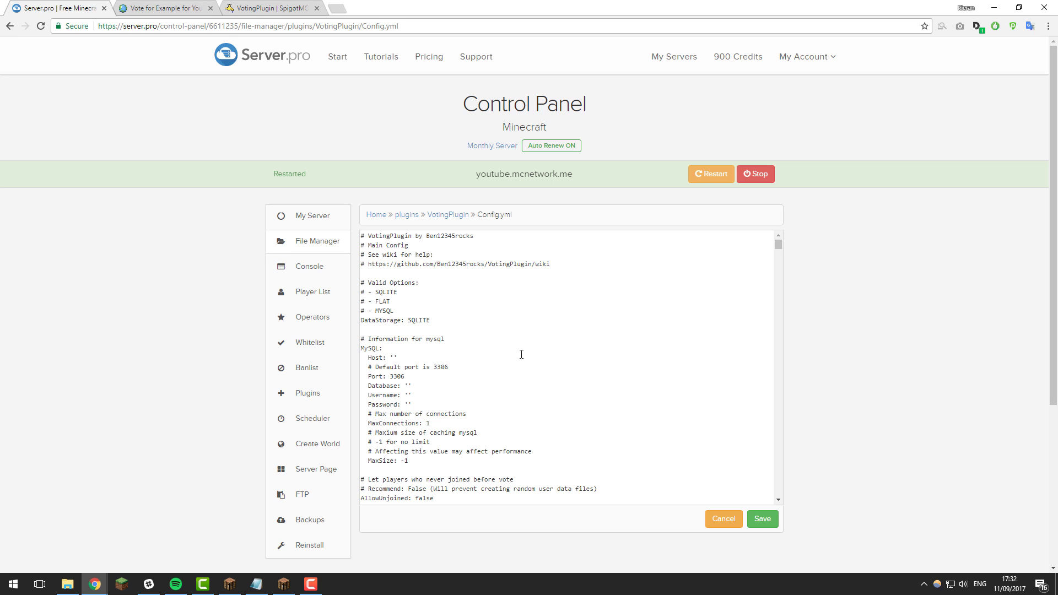
pyautogui.scroll(-8, 522, 355)
pyautogui.scroll(-5, 516, 355)
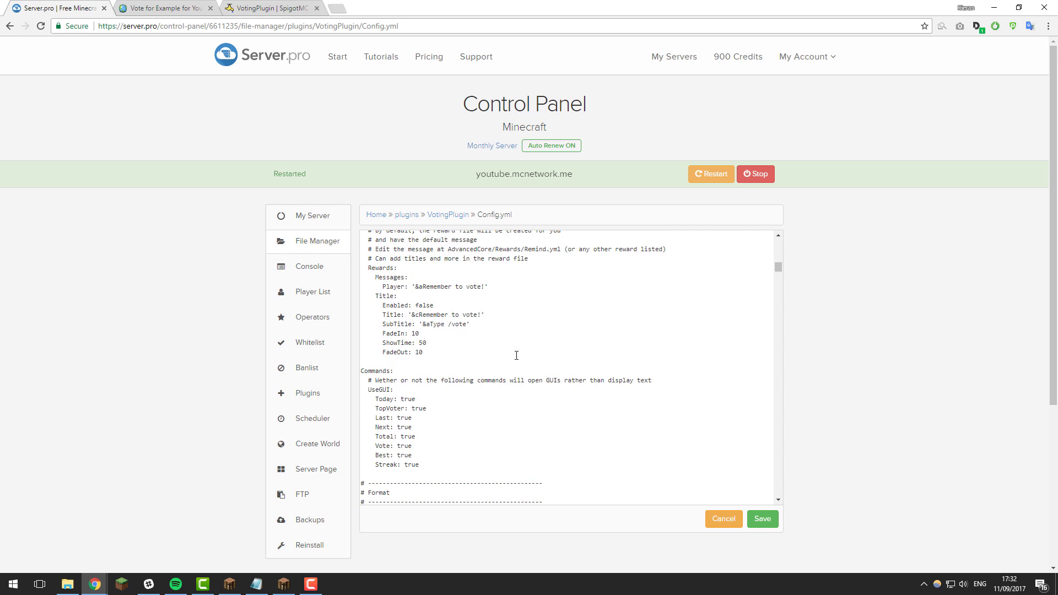
pyautogui.scroll(-10, 517, 356)
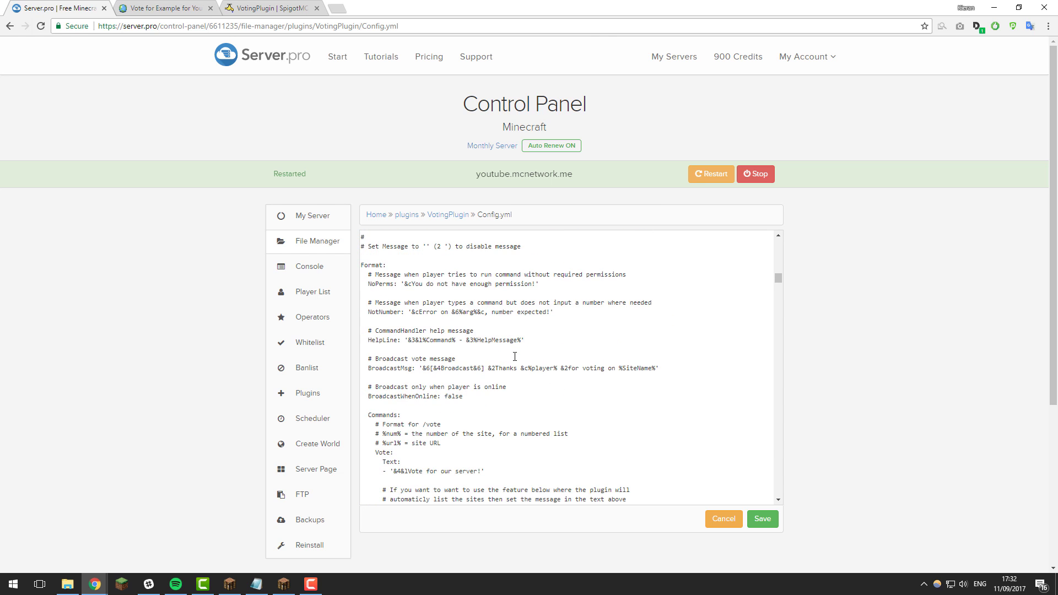
pyautogui.scroll(-4, 513, 351)
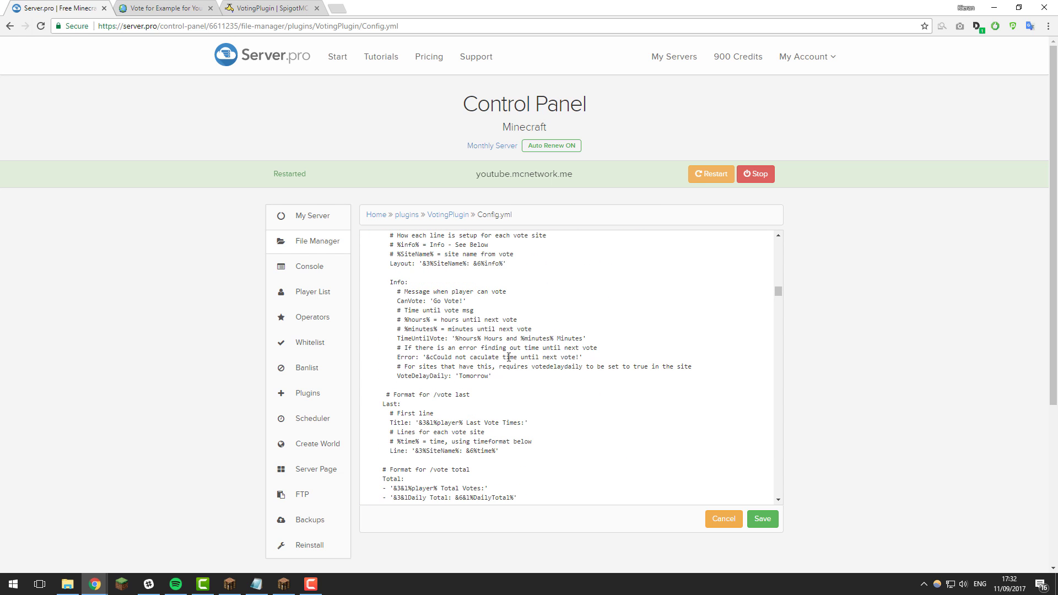
pyautogui.moveTo(532, 329); pyautogui.dragTo(371, 308)
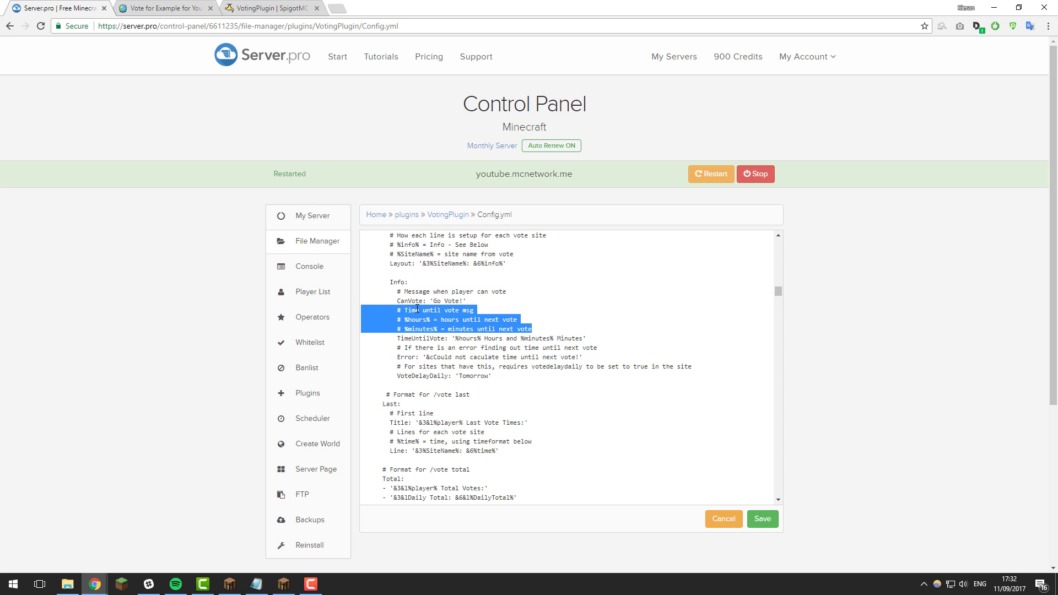
pyautogui.scroll(-3, 538, 324)
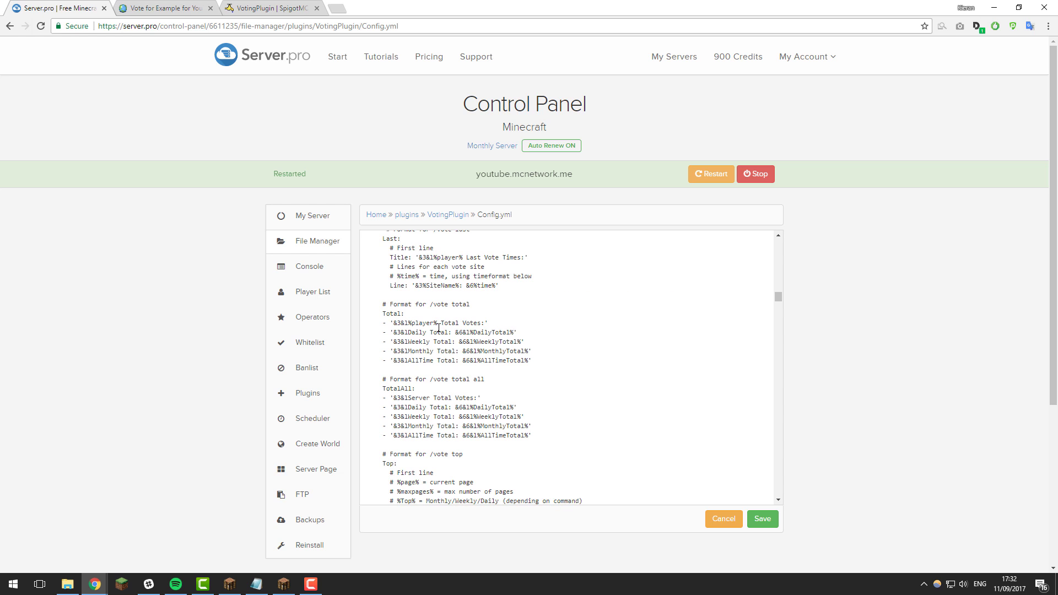
pyautogui.scroll(-10, 443, 325)
pyautogui.scroll(-4, 443, 328)
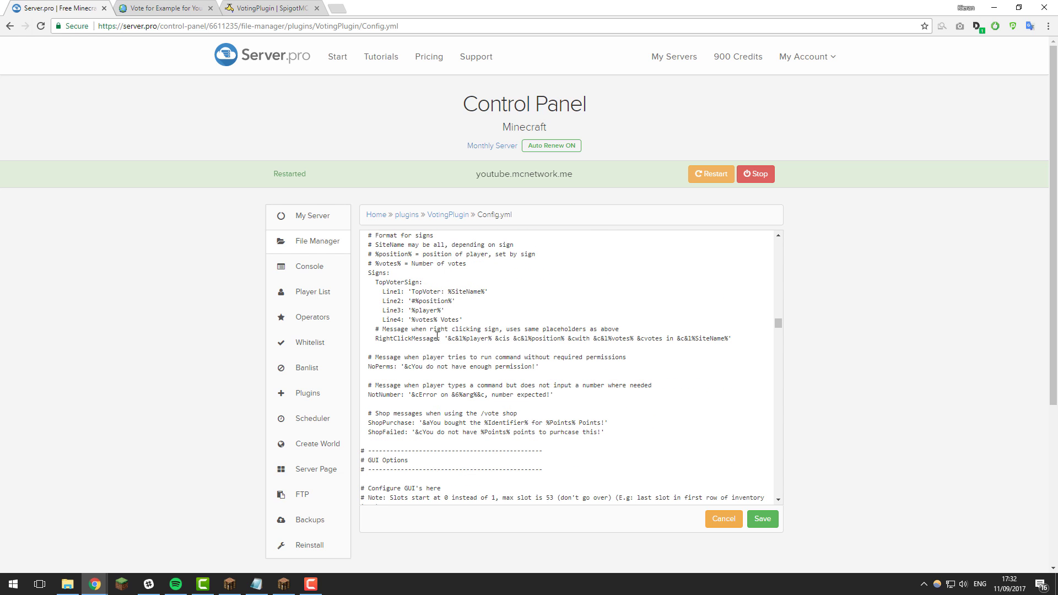
pyautogui.scroll(-3, 436, 334)
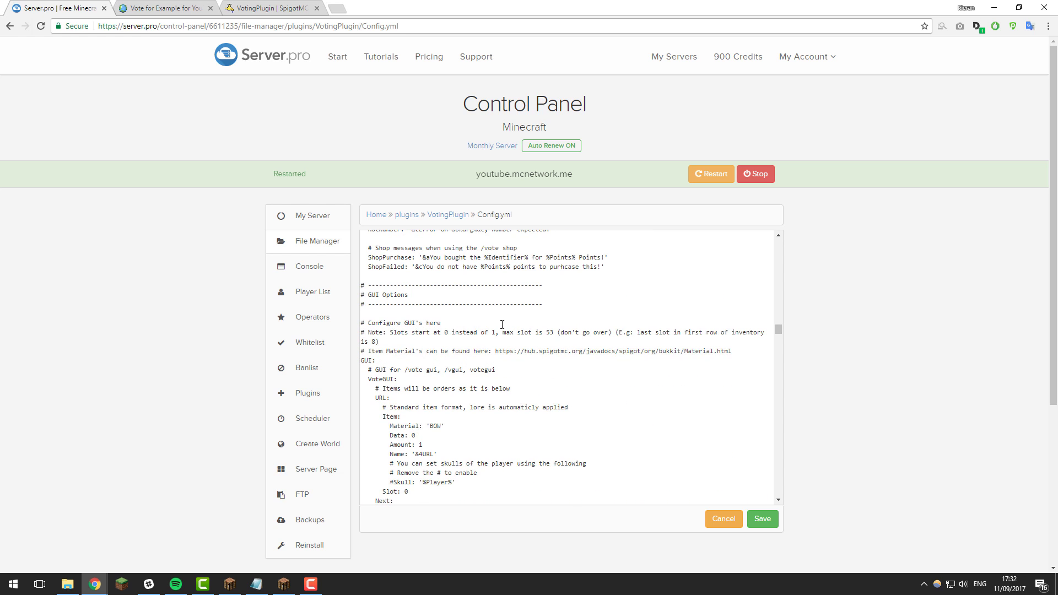
pyautogui.moveTo(771, 333)
pyautogui.mouseDown()
pyautogui.moveTo(771, 485)
pyautogui.moveTo(770, 247)
pyautogui.mouseUp()
pyautogui.scroll(-5, 497, 356)
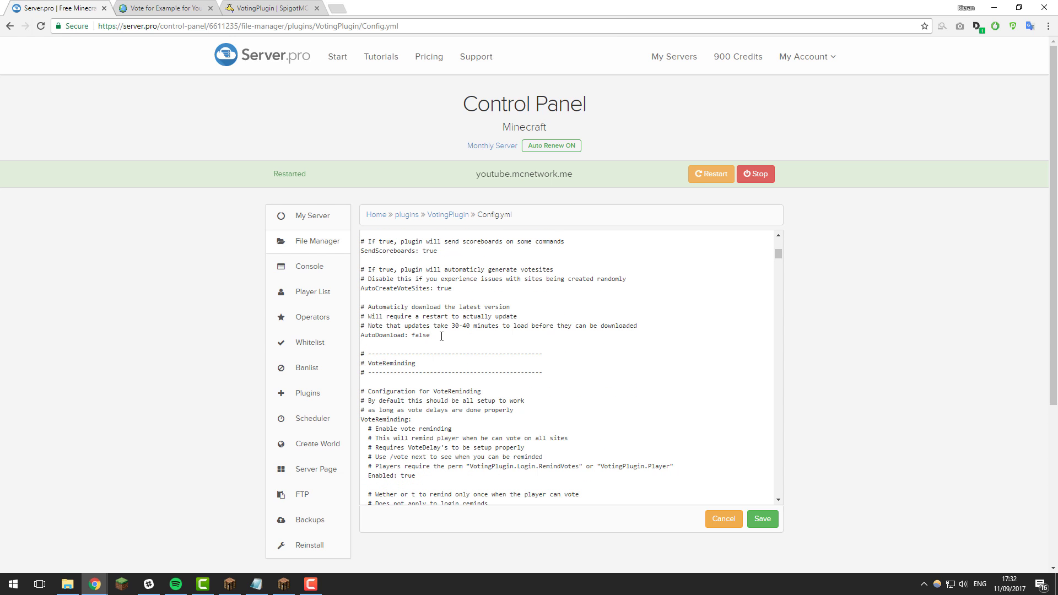
pyautogui.scroll(5, 467, 336)
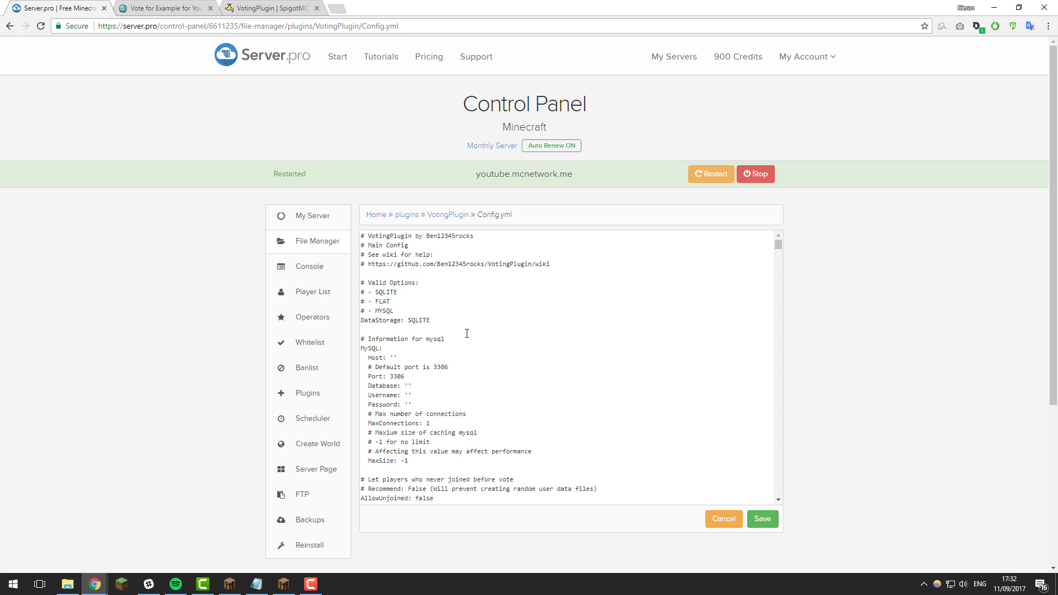
pyautogui.click(765, 521)
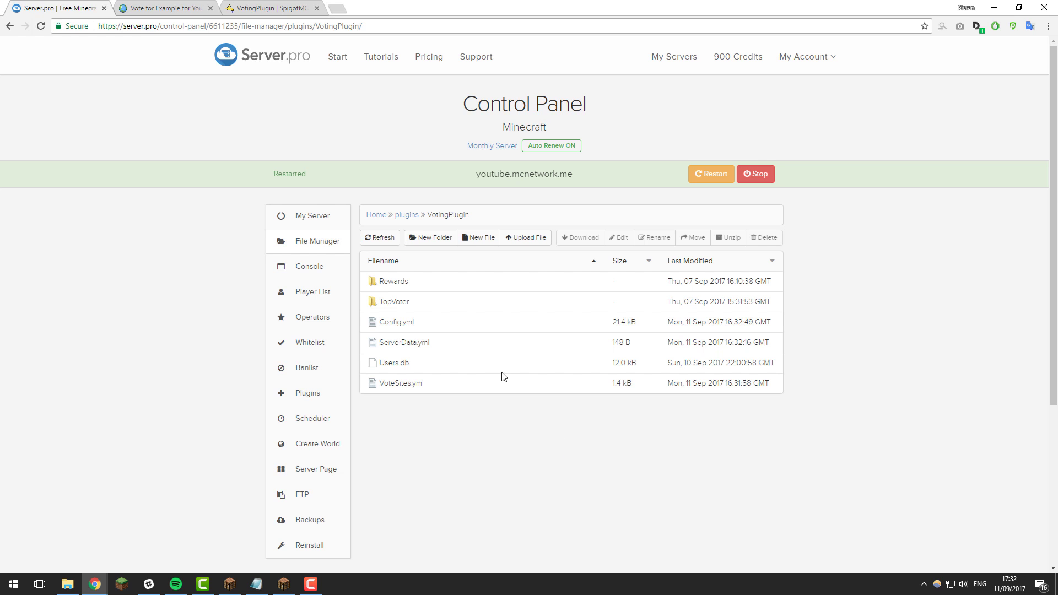
# Step: Switch to Minecraft, run /vote, and choose the first vote site block in the VoteURL menu
pyautogui.hotkey('alt', 'Tab')
pyautogui.press('w')
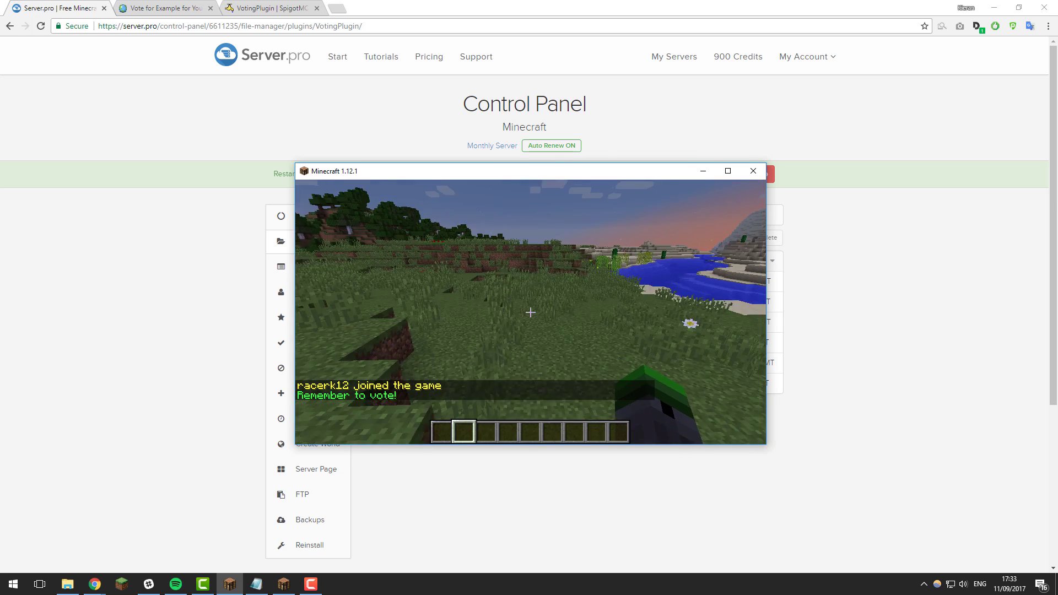
pyautogui.write('/vote')
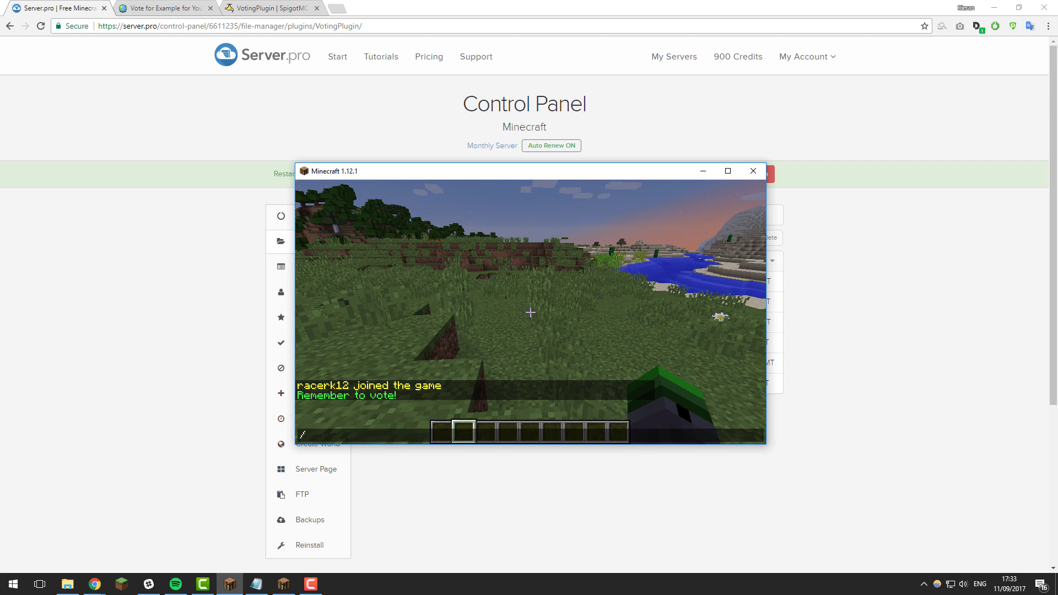
pyautogui.press('Return')
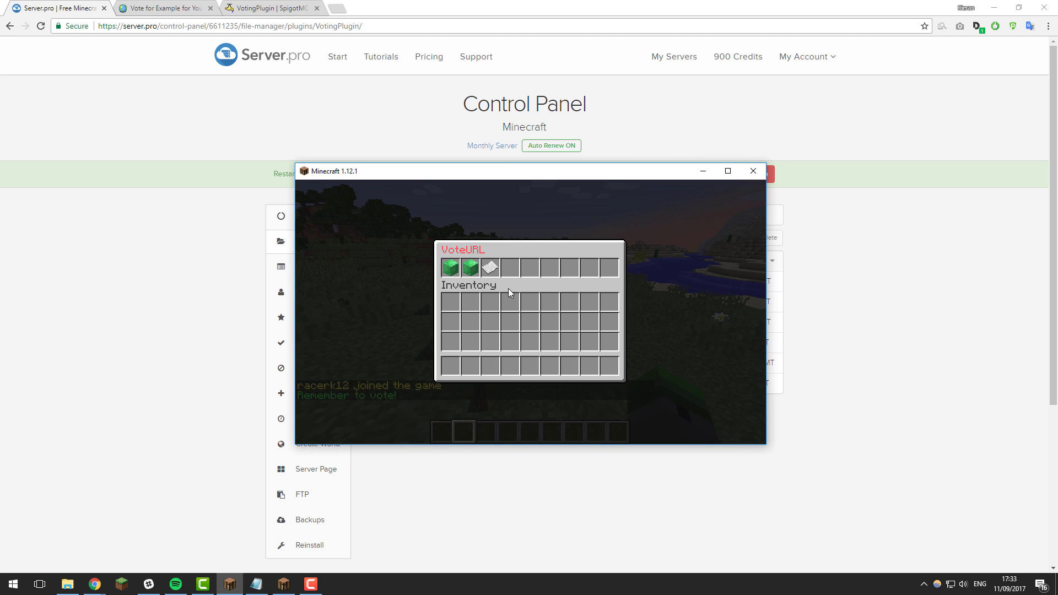
pyautogui.click(451, 268)
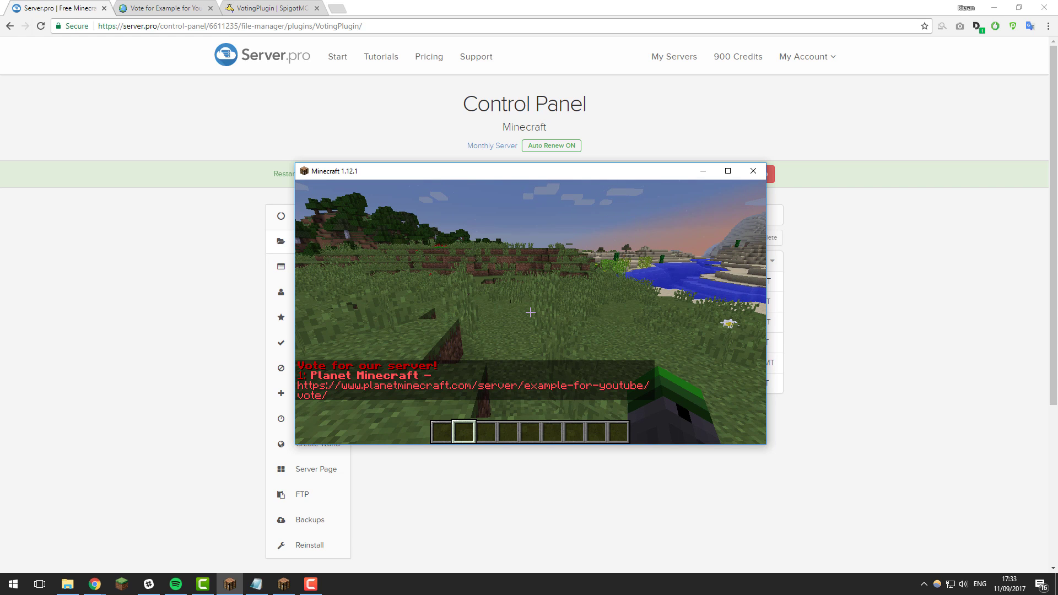
# Step: Open the Planet Minecraft voting link from the game chat in the browser
pyautogui.press('t')
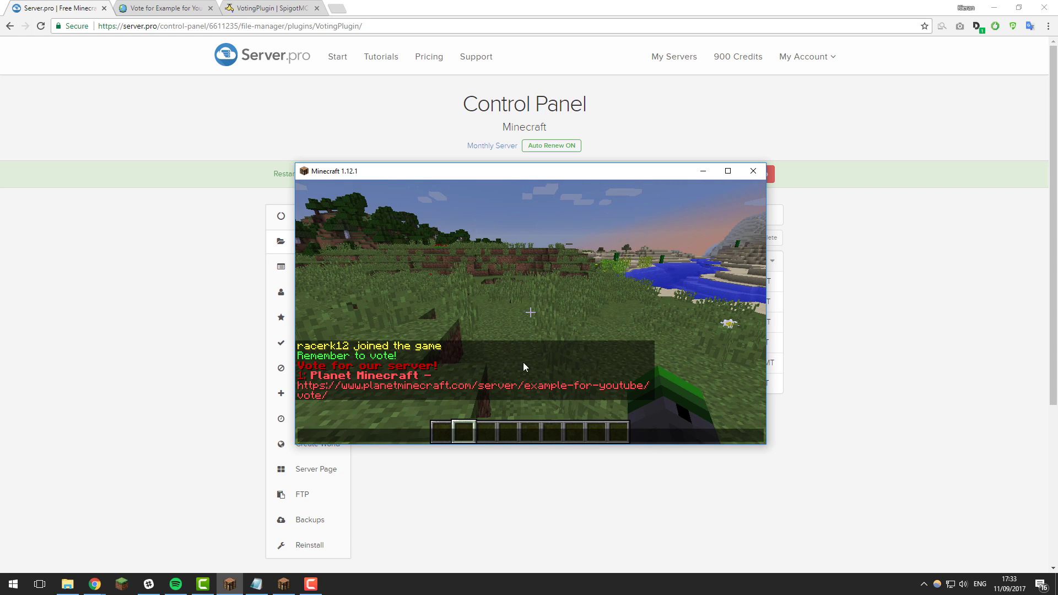
pyautogui.click(500, 385)
pyautogui.click(427, 341)
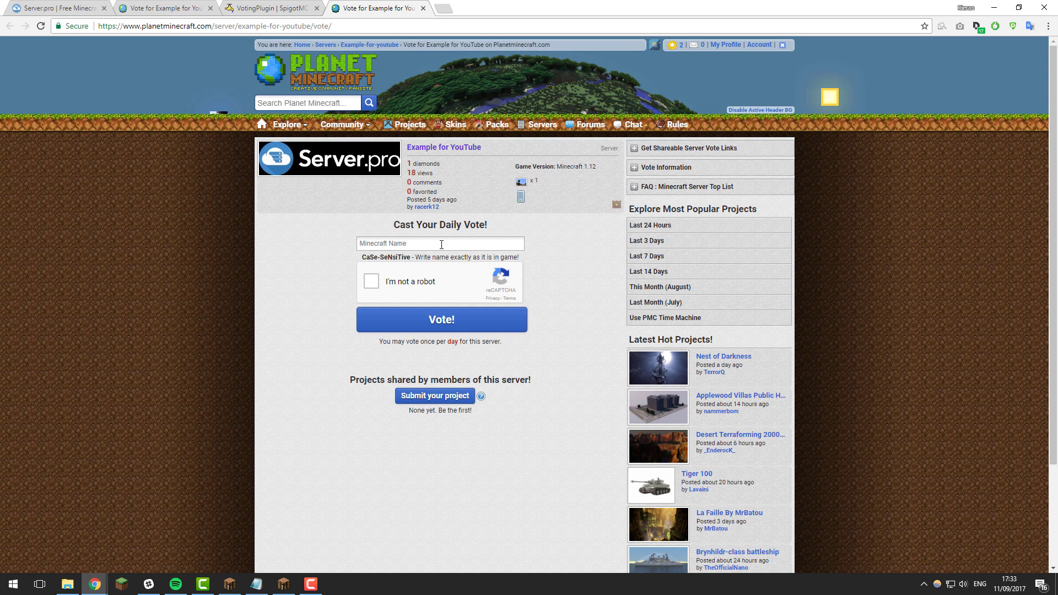
# Step: Cast the daily vote for the server with the player's Minecraft name, passing the robot check, and return to the game chat
pyautogui.click(442, 244)
pyautogui.write('racerk12')
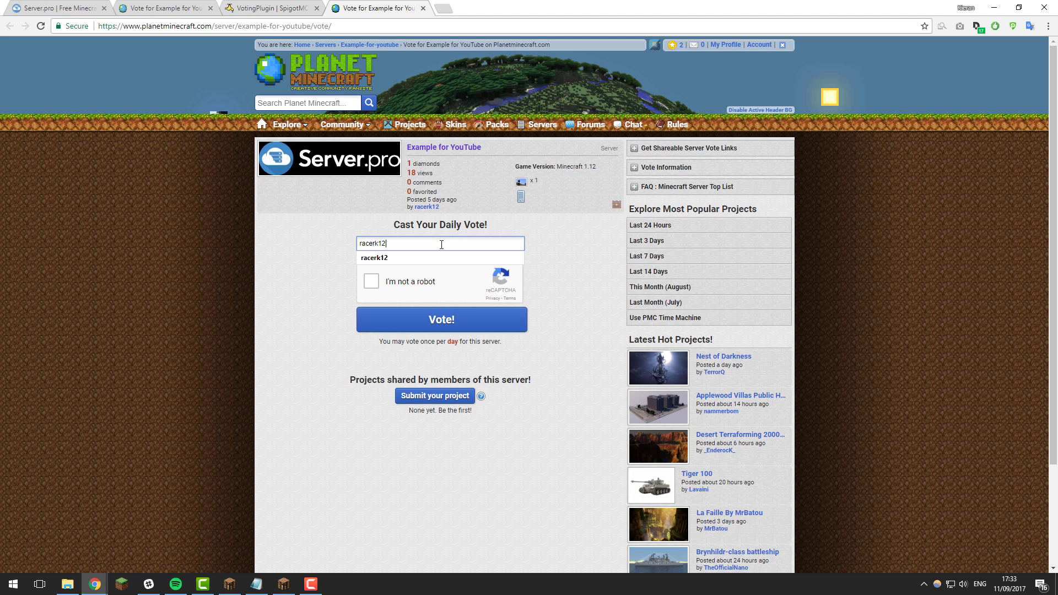
pyautogui.click(371, 282)
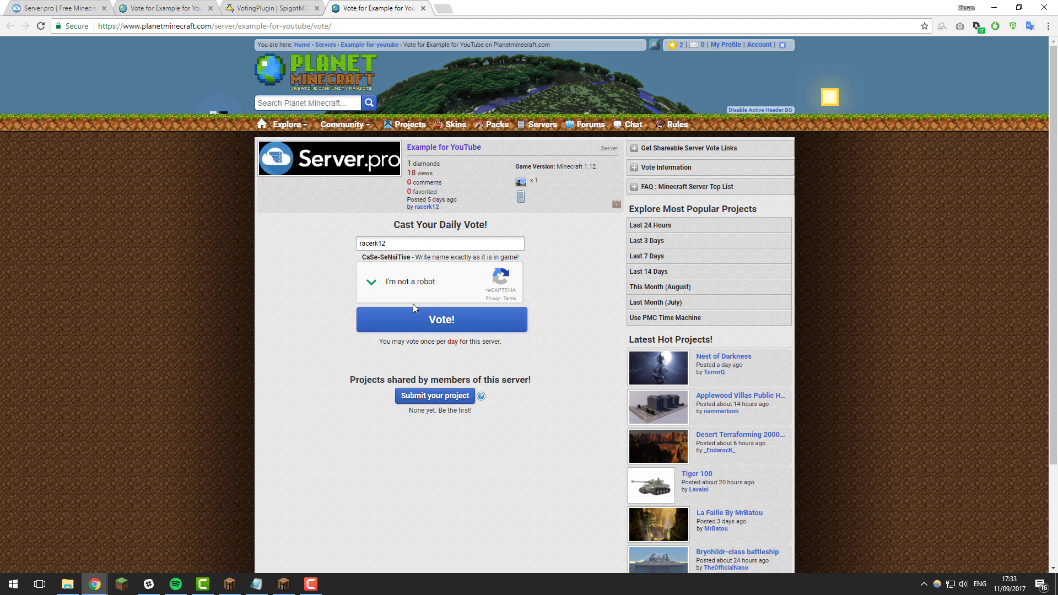
pyautogui.click(448, 325)
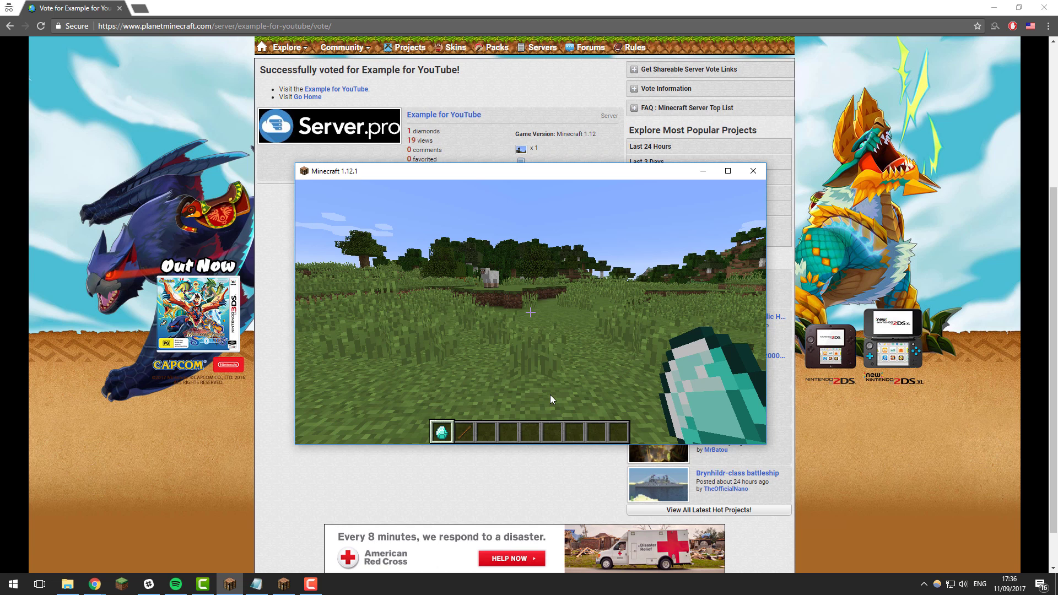
pyautogui.press('t')
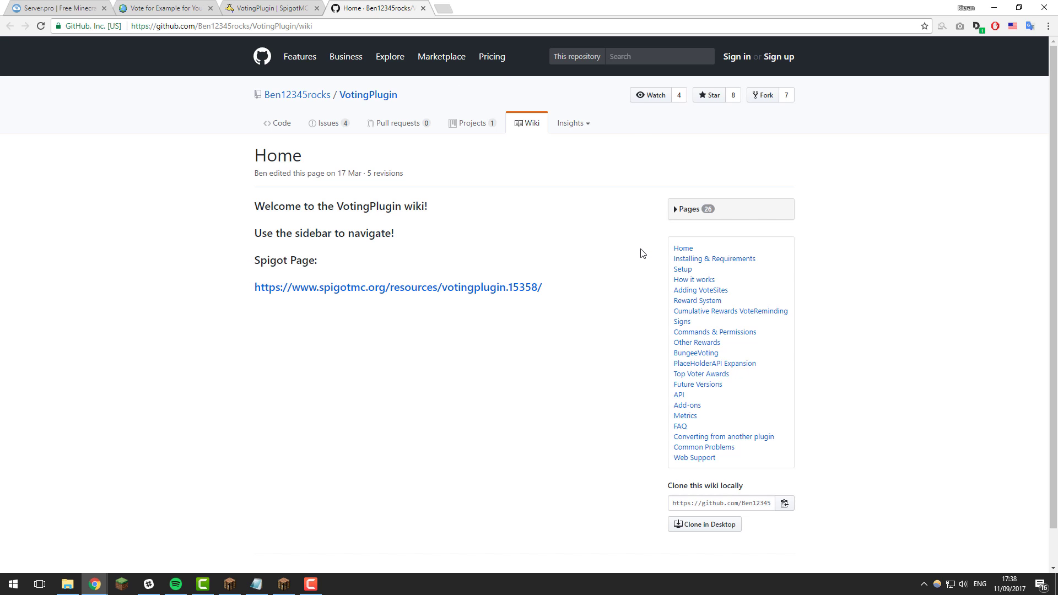
# Step: Return to the Server.pro site and open the support team's Message Us contact form
pyautogui.click(76, 6)
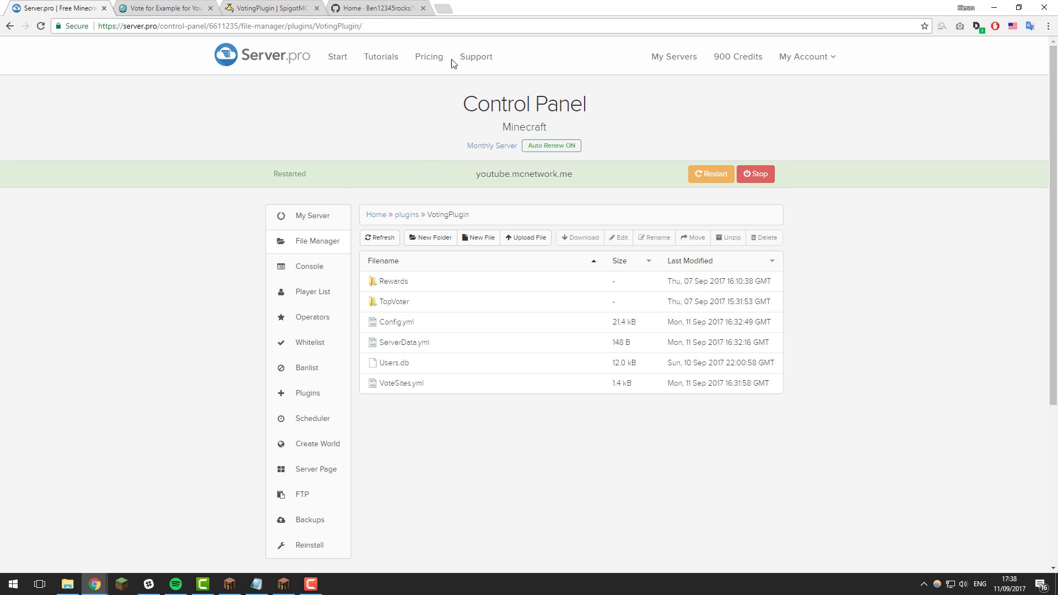
pyautogui.click(483, 58)
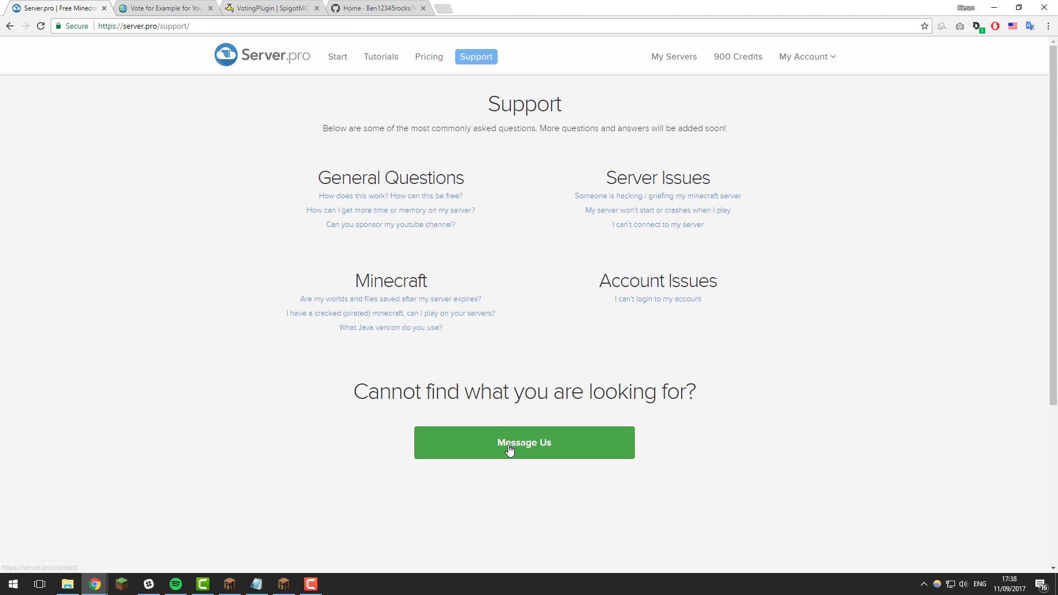
pyautogui.click(509, 451)
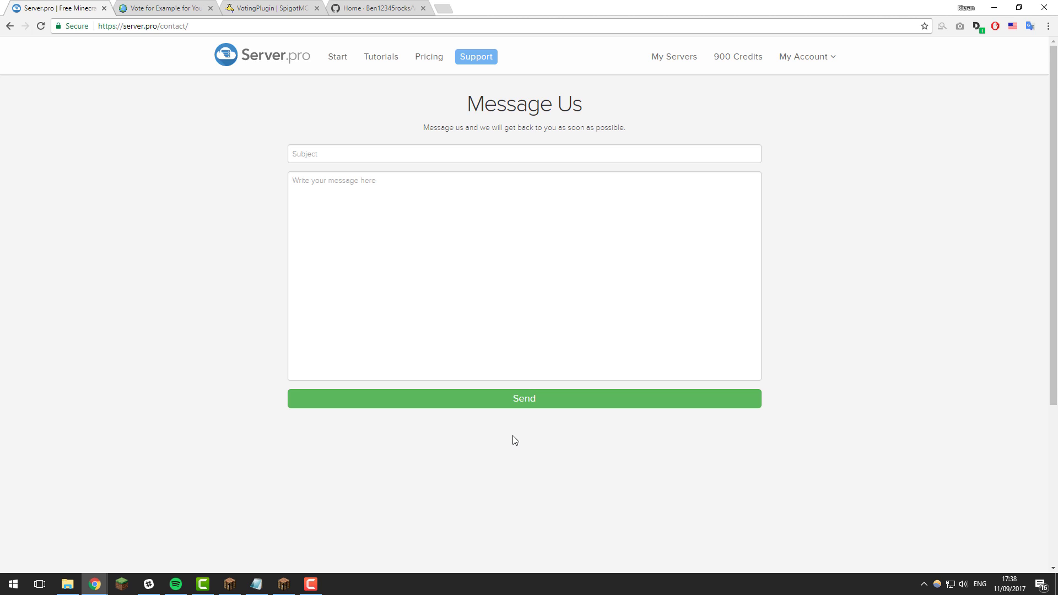